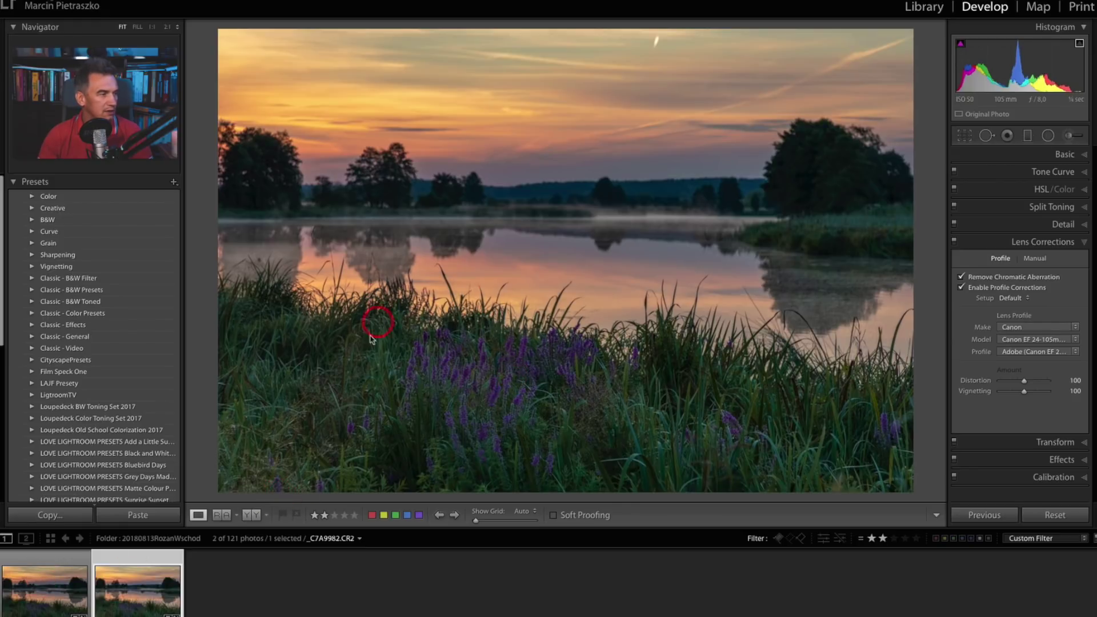
- Zoom the flowers to 1:1 and back to Fit, then view the _C7A9979 frame
click(472, 405)
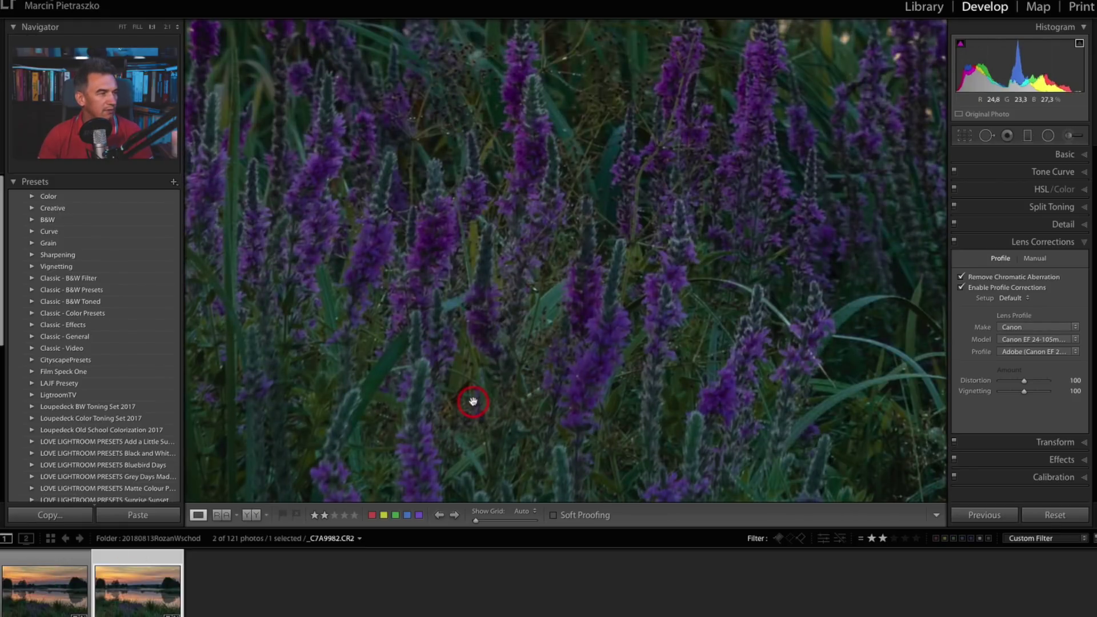
click(473, 401)
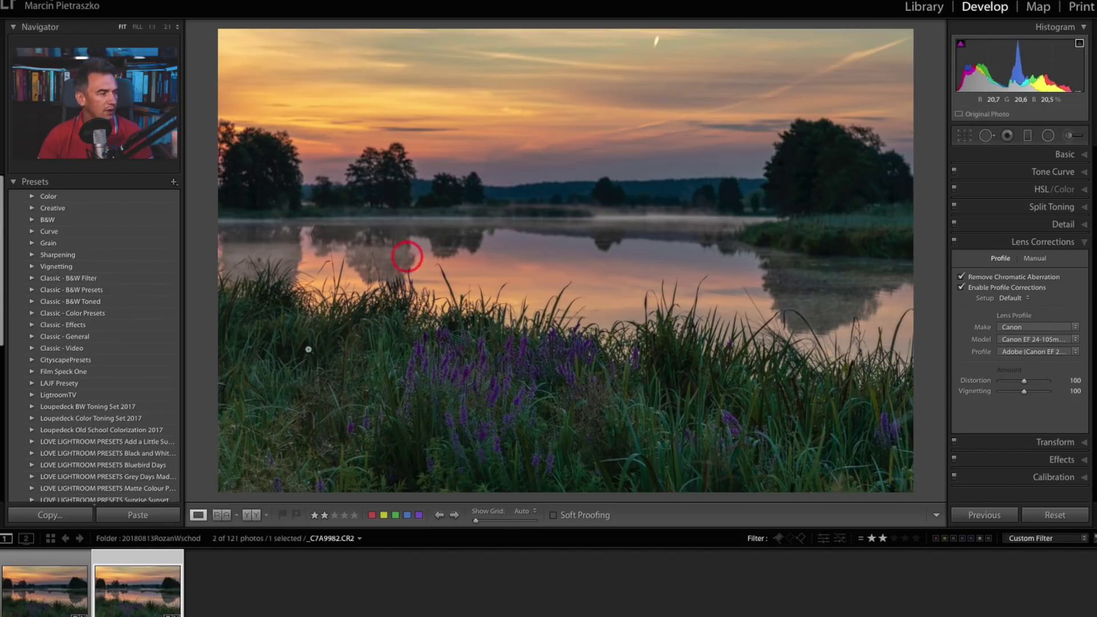
click(62, 598)
key(Right)
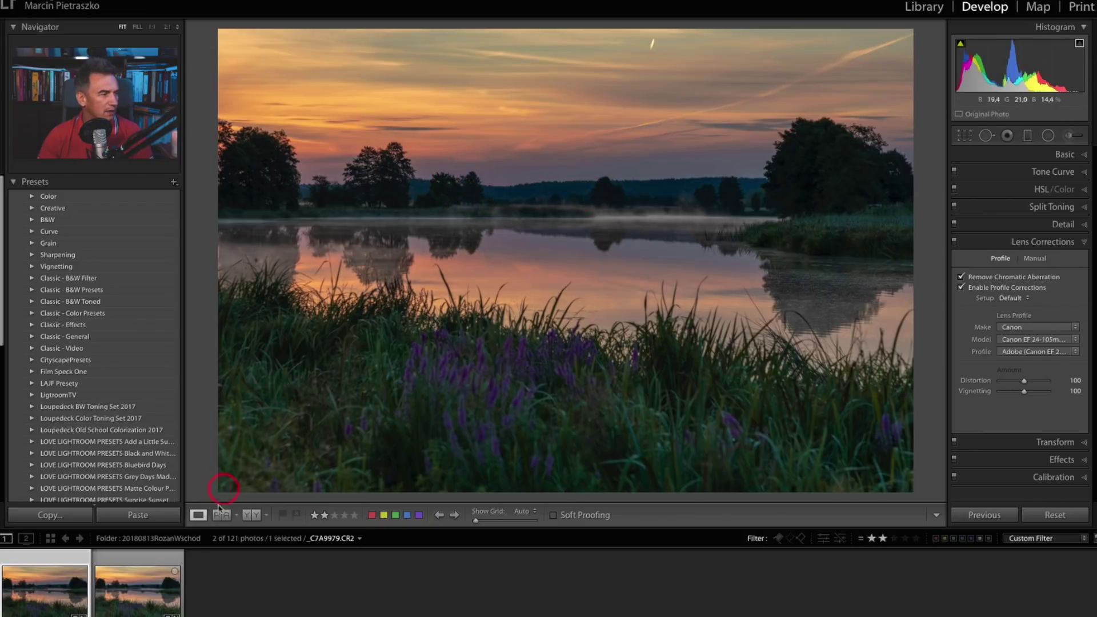
- Select the second filmstrip thumbnail to display _C7A9982
click(137, 580)
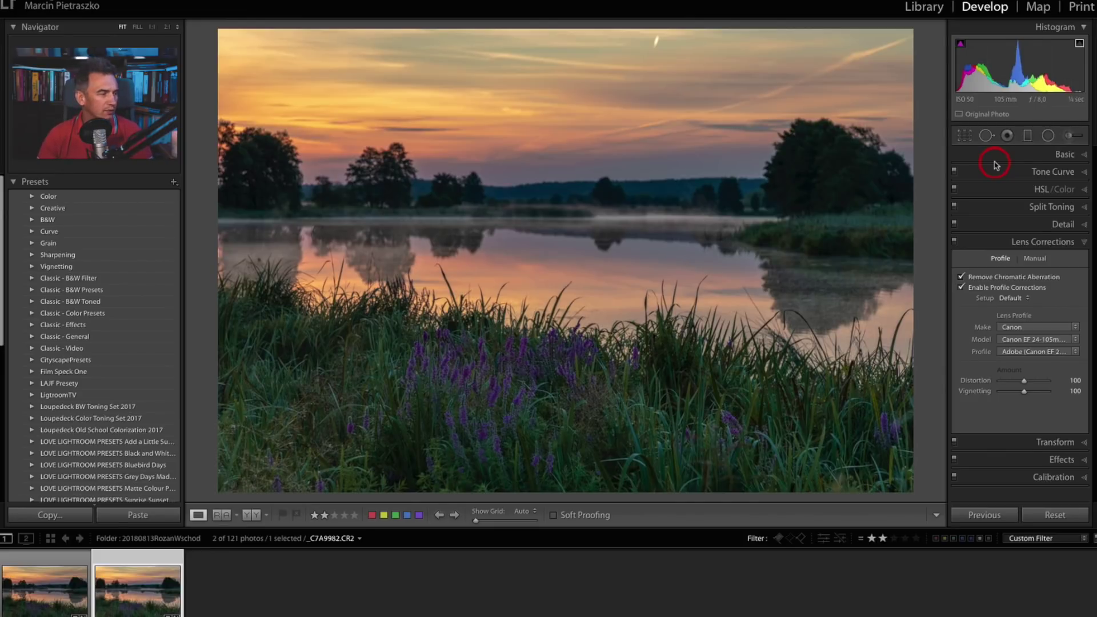
click(18, 598)
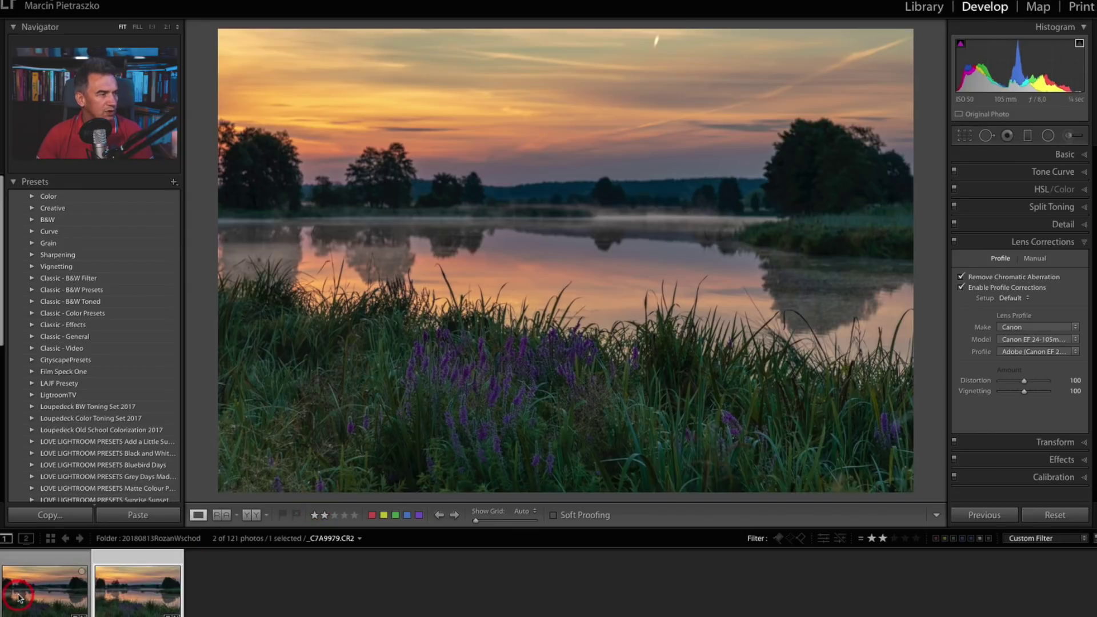
click(106, 595)
click(46, 592)
click(104, 597)
click(32, 609)
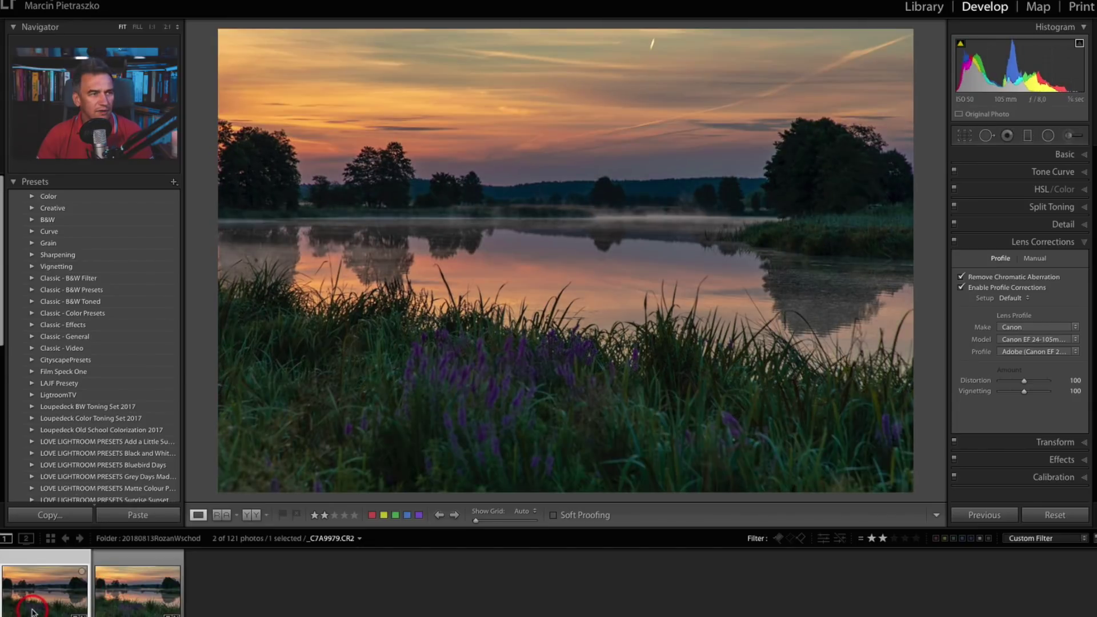
click(105, 610)
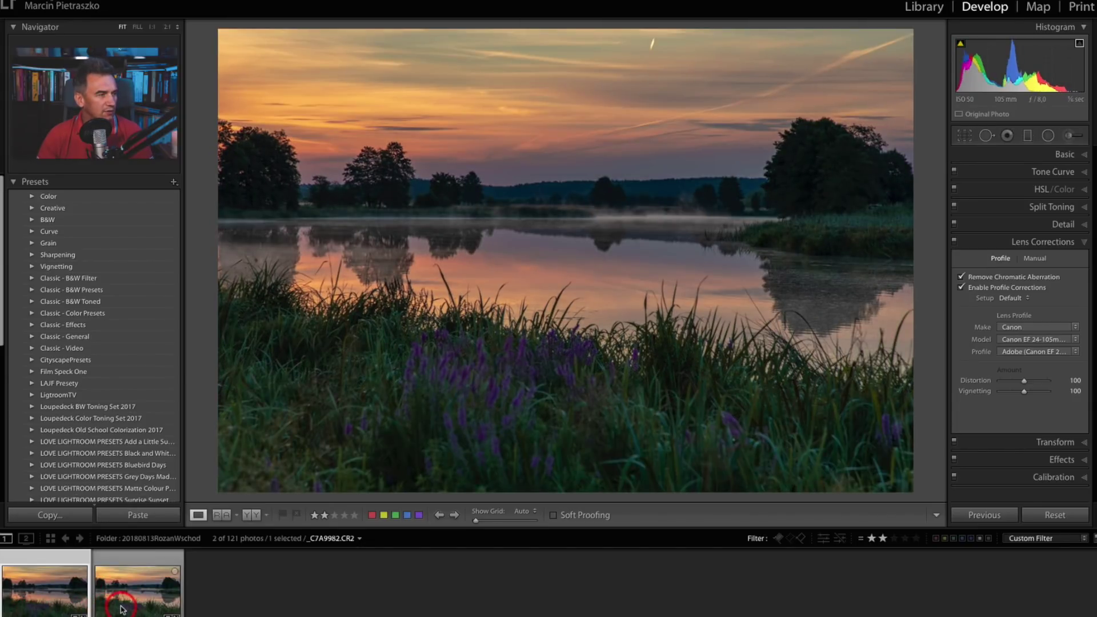
click(54, 605)
click(120, 605)
click(54, 603)
click(122, 604)
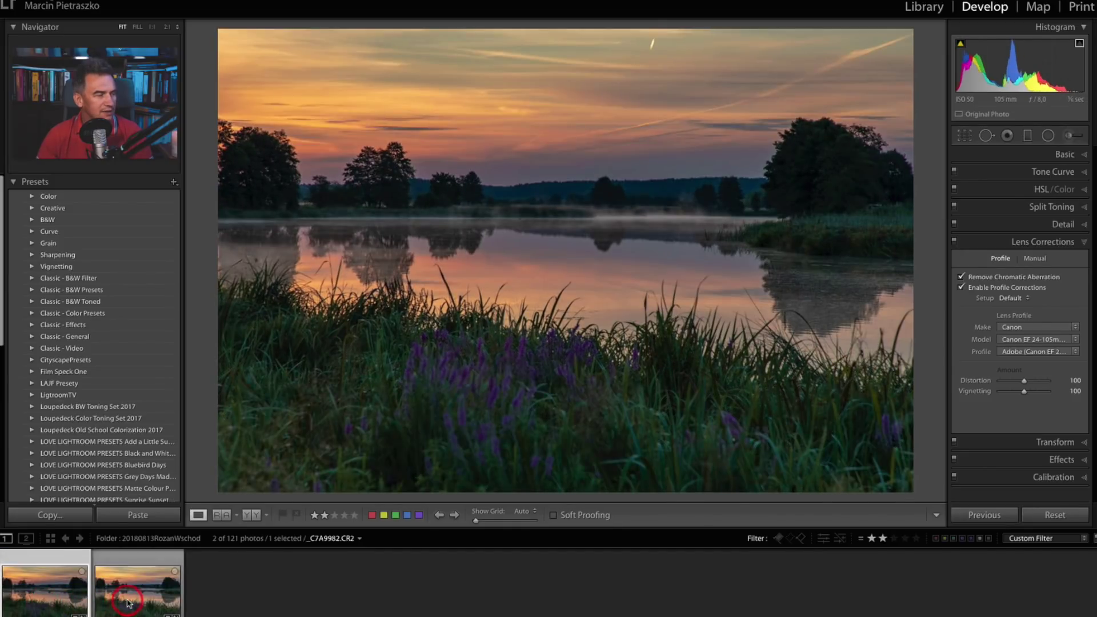
click(71, 604)
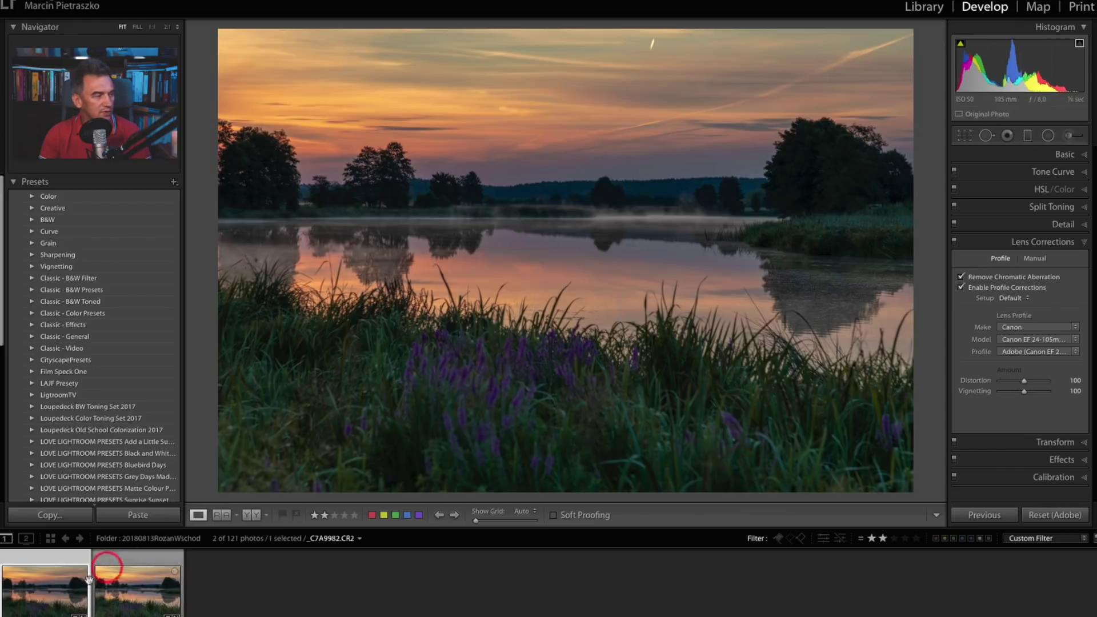
- Select both frames and use Edit In > Open as Layers in Photoshop
ctrl+click(152, 609)
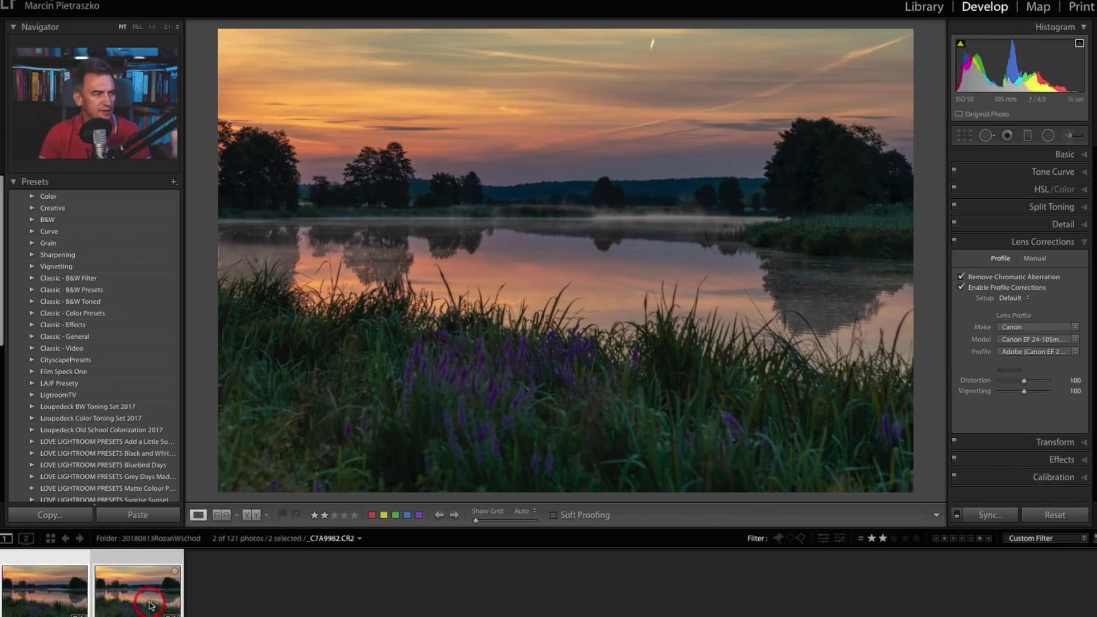
right_click(151, 606)
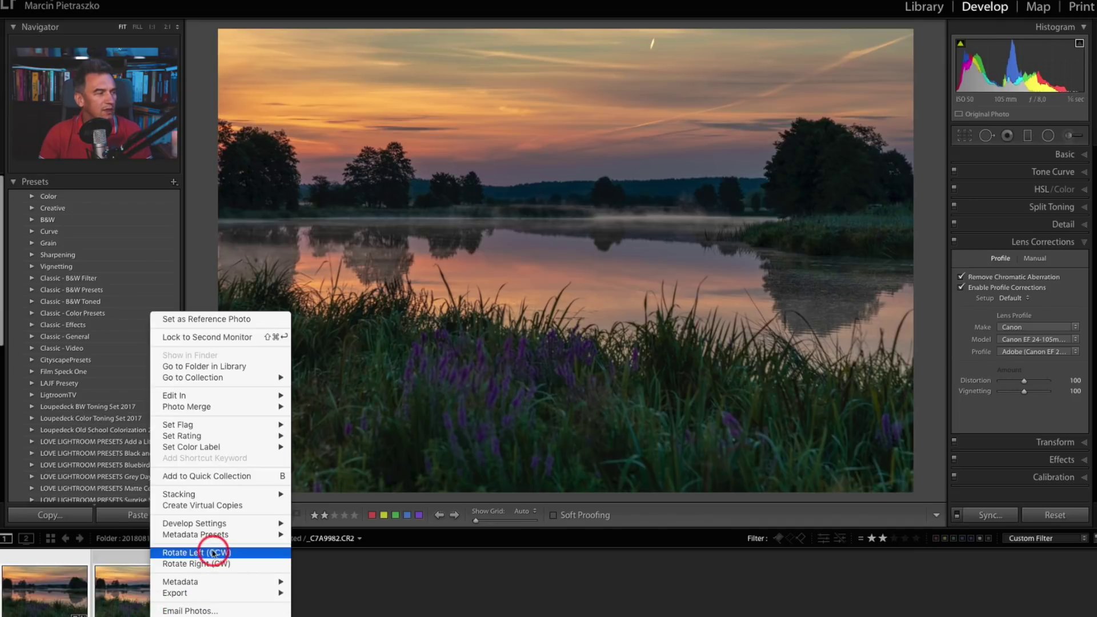
mouse_move(220, 395)
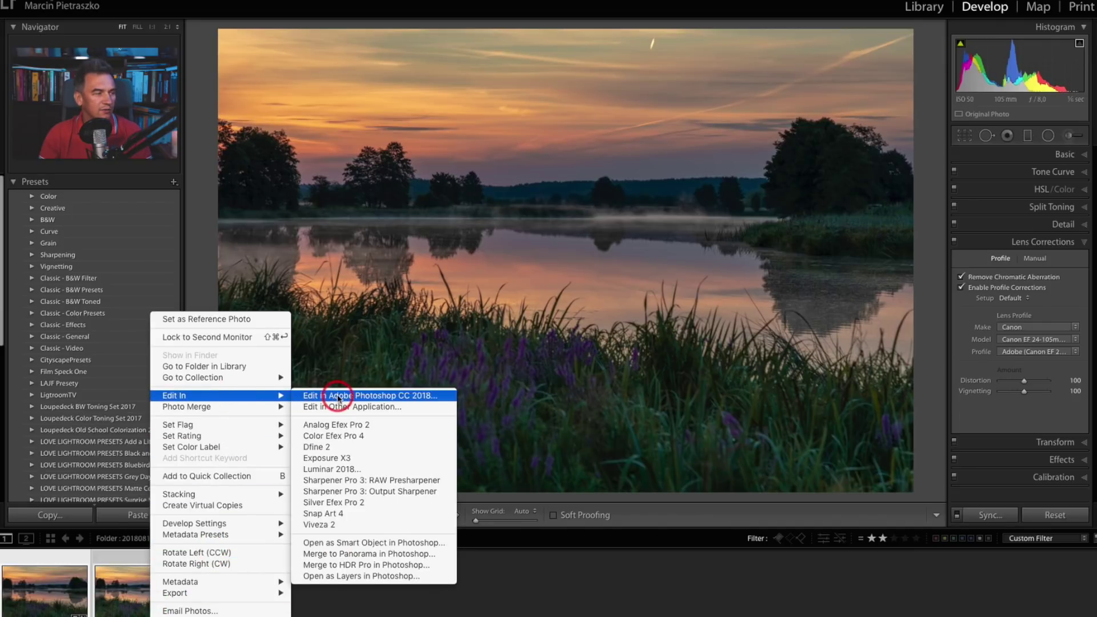
click(331, 576)
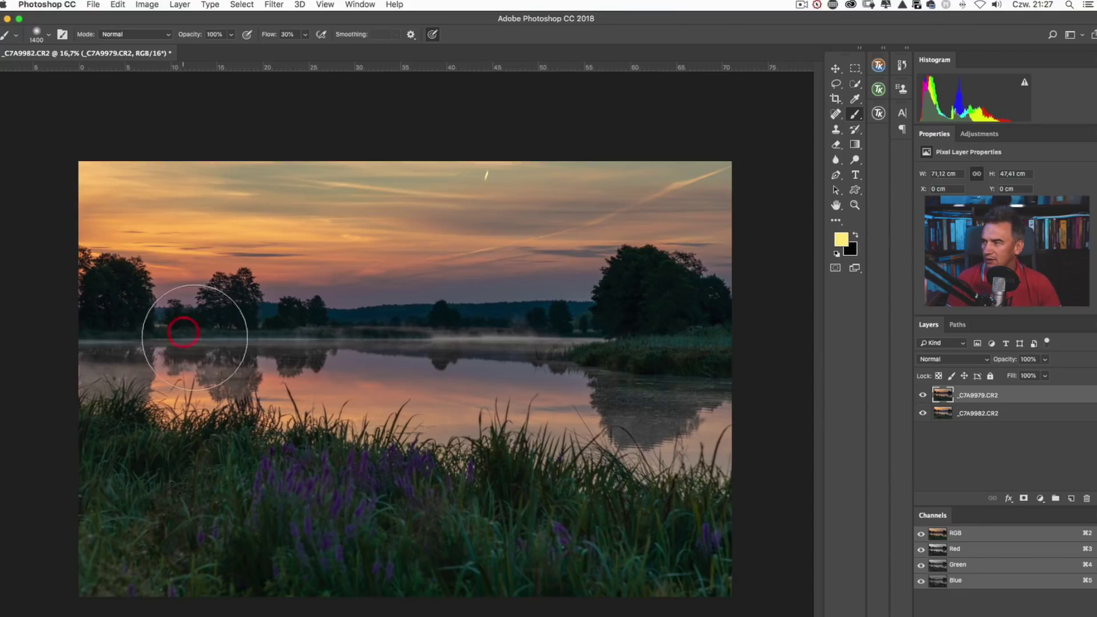
- Toggle the _C7A9979 layer's visibility to compare, then add _C7A9982 to the selection
click(922, 395)
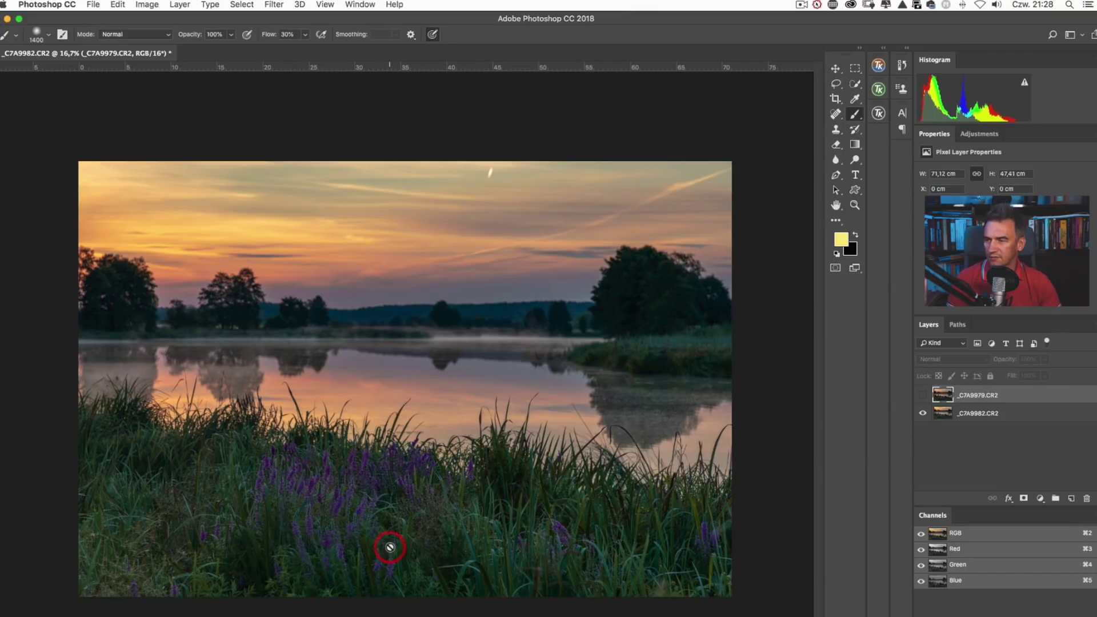
click(923, 395)
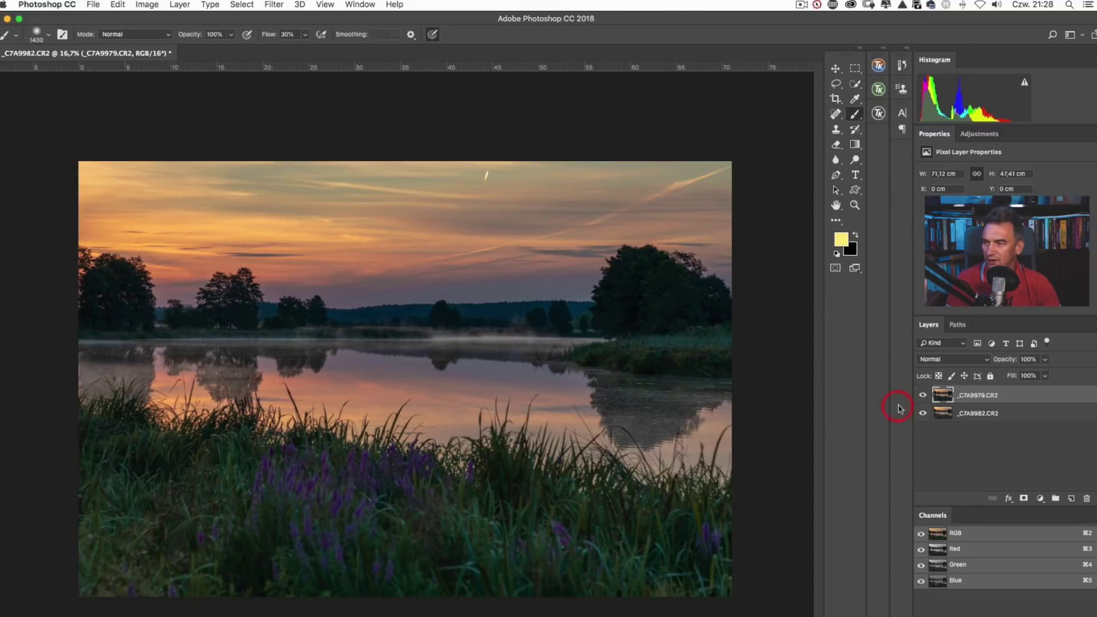
click(923, 396)
click(922, 396)
click(922, 396)
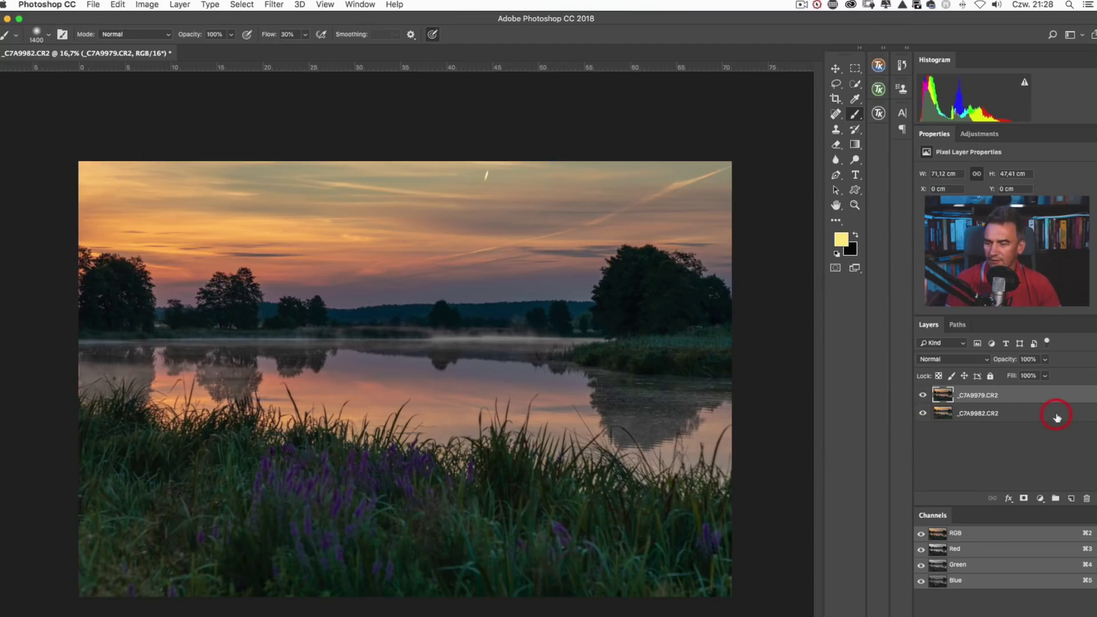
click(1056, 416)
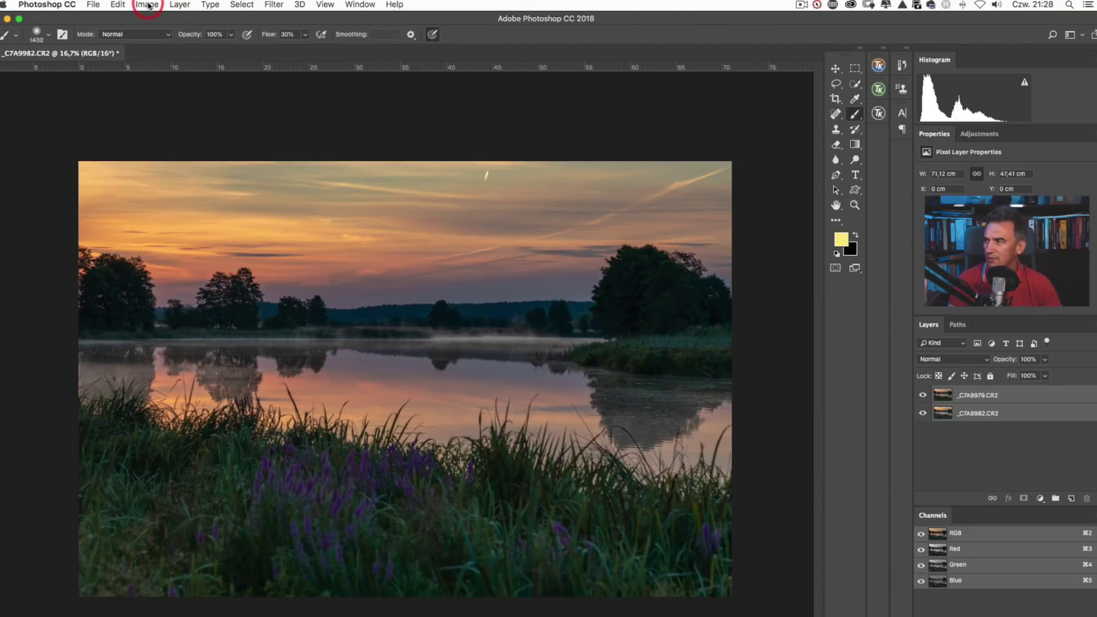
- Run Edit > Auto-Align Layers with Auto projection
click(118, 4)
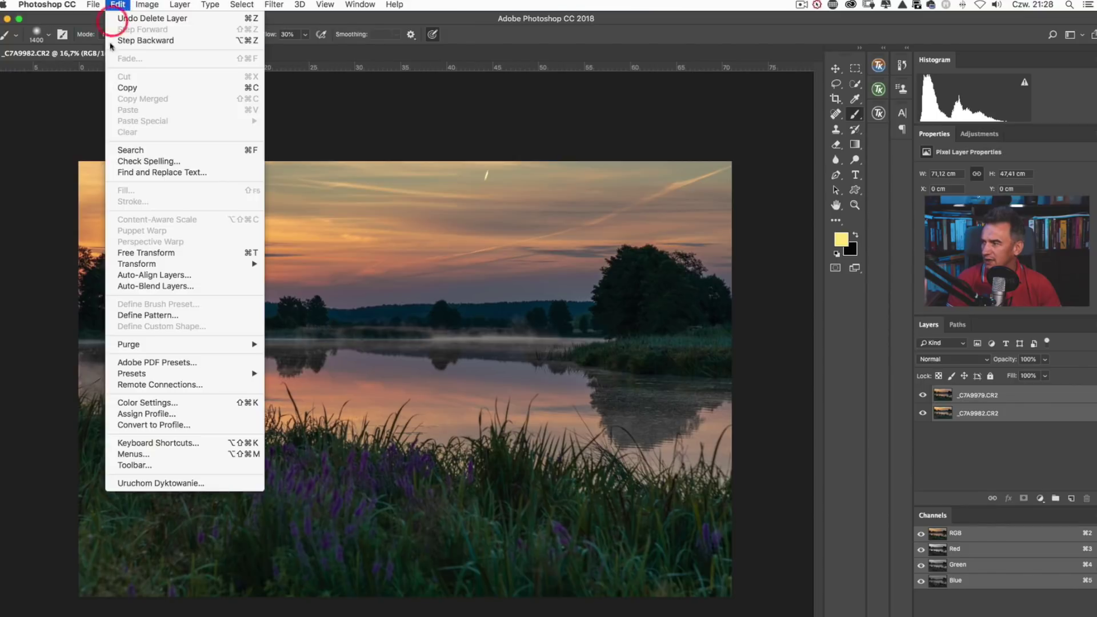
click(165, 276)
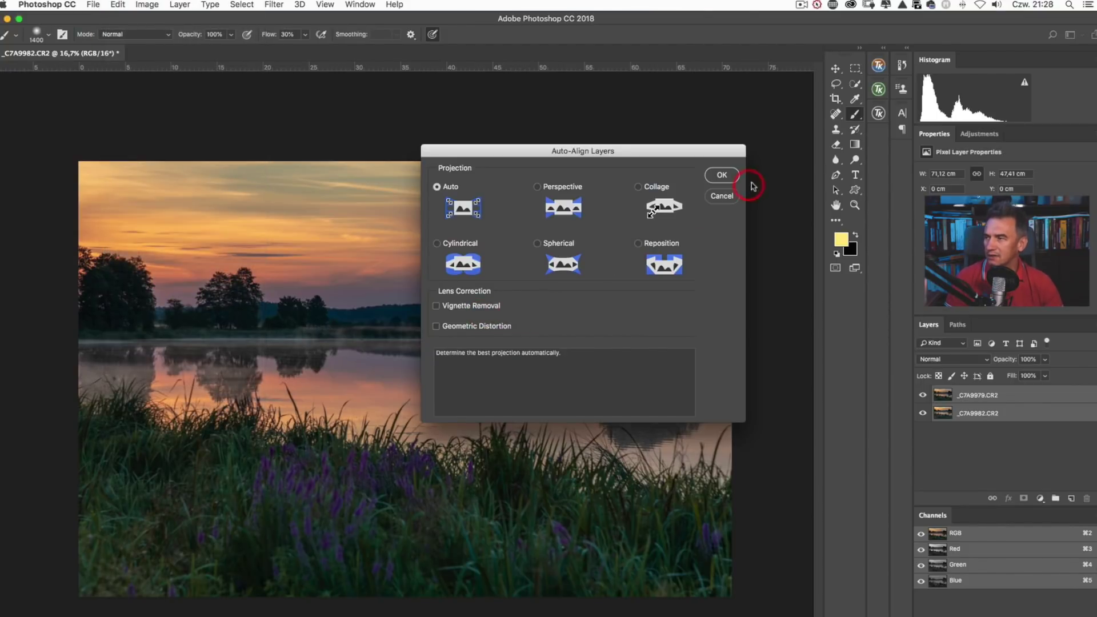
click(723, 174)
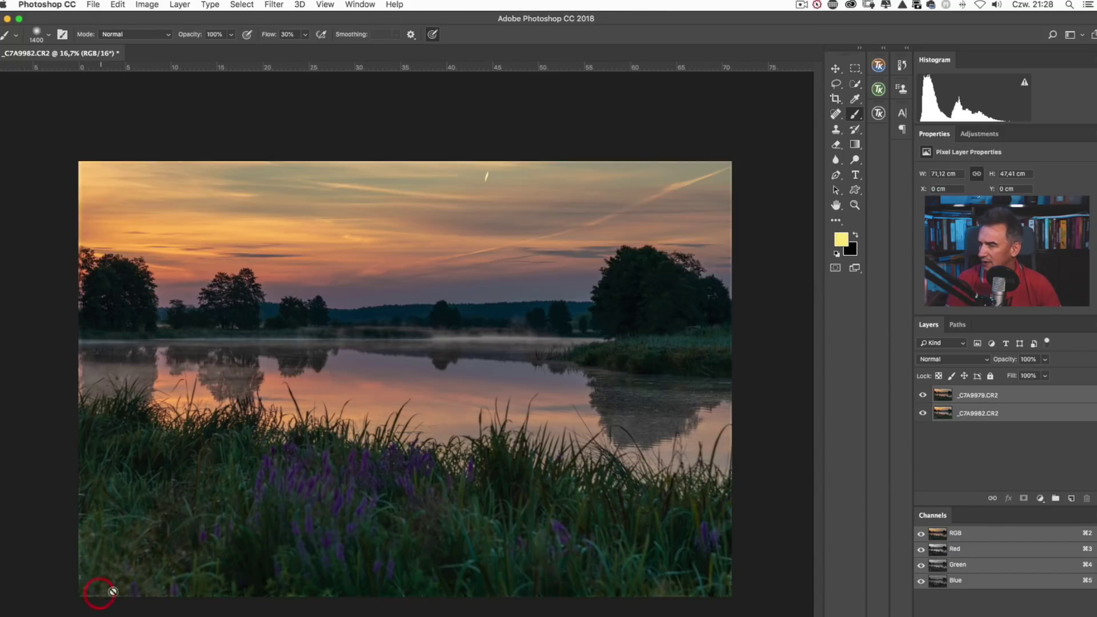
- Toggle the top _C7A9979 layer on and off to verify the alignment
click(927, 399)
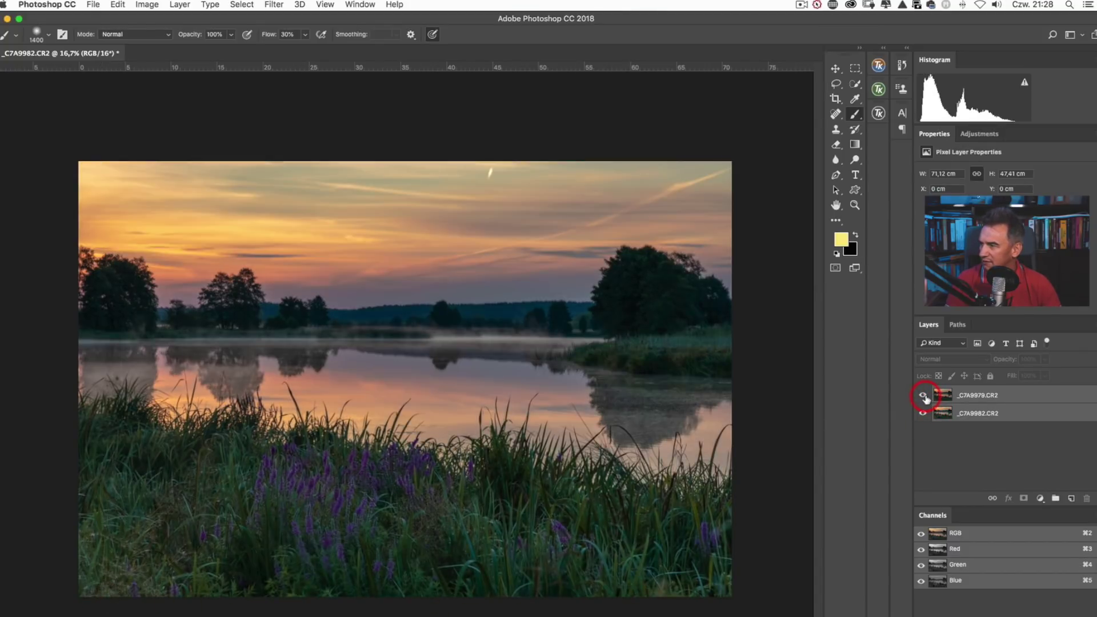
click(923, 396)
click(923, 395)
click(923, 396)
click(923, 395)
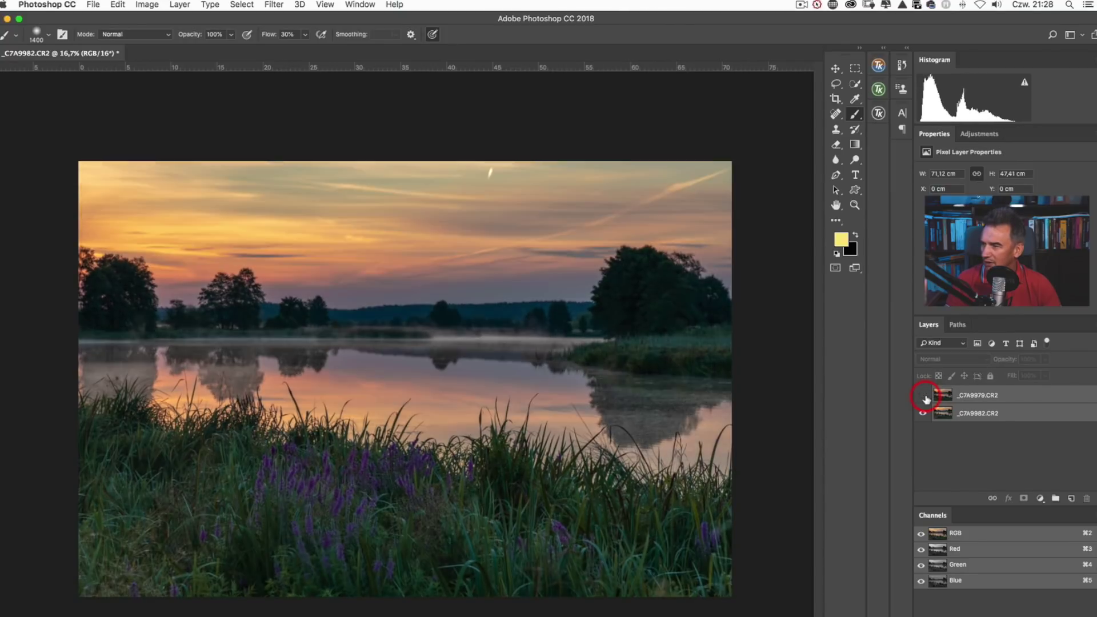
click(925, 396)
click(923, 396)
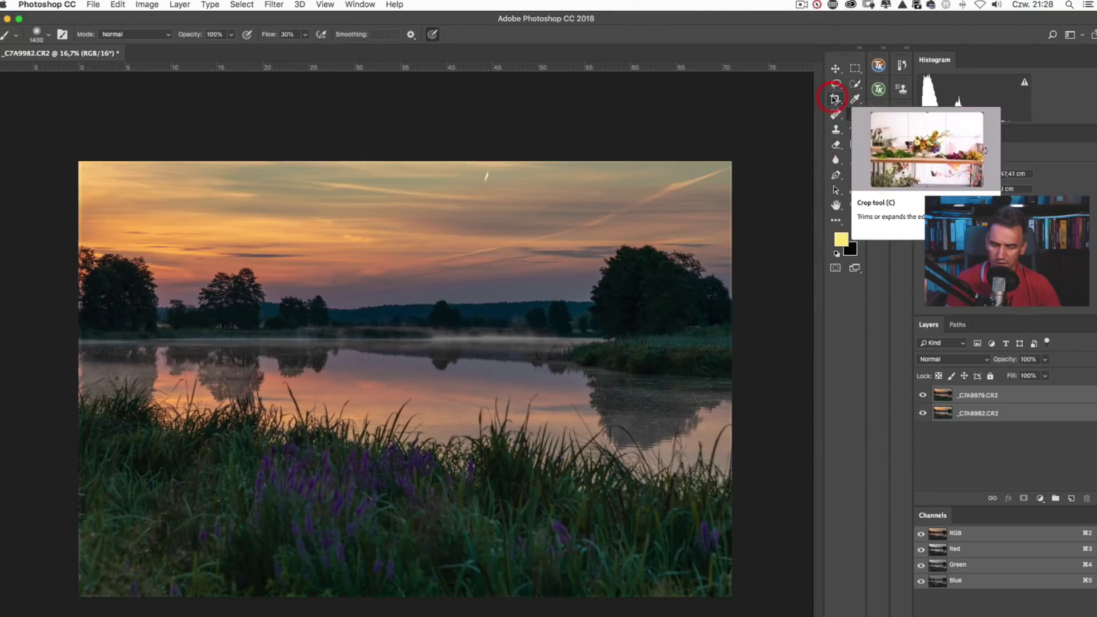
- Crop slightly inward from the top using the Original Ratio crop setting
key(super+0)
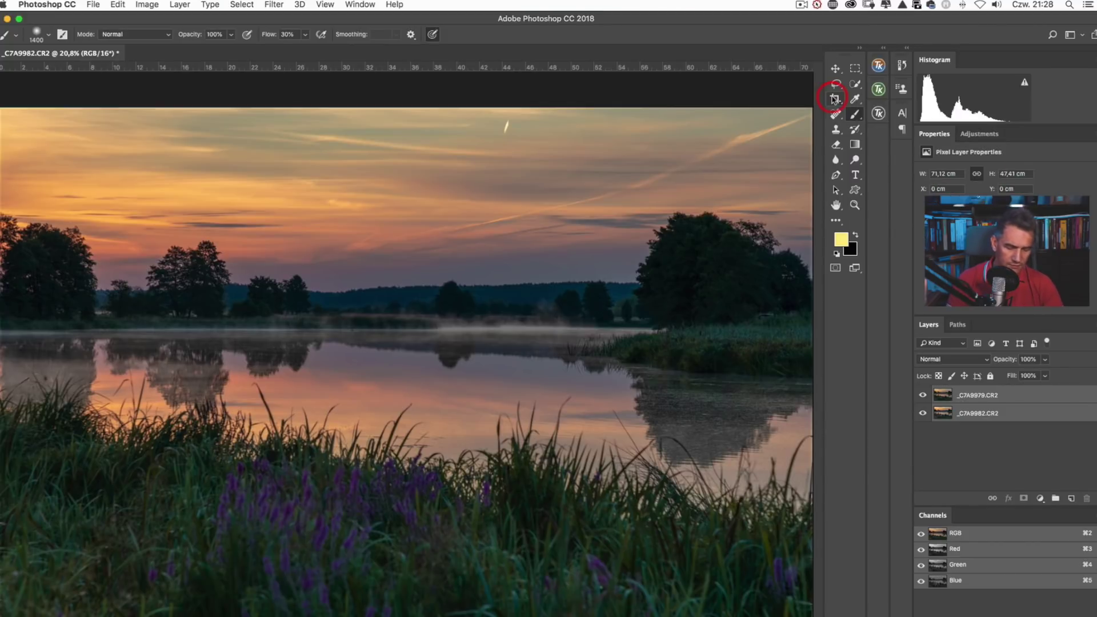
key(super+minus)
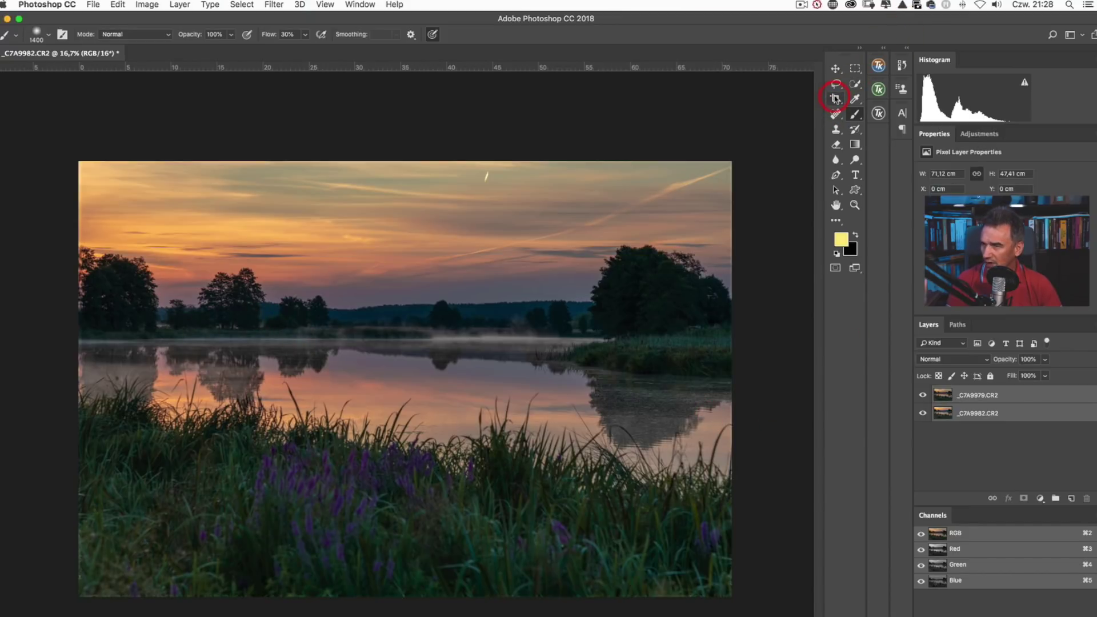
click(835, 101)
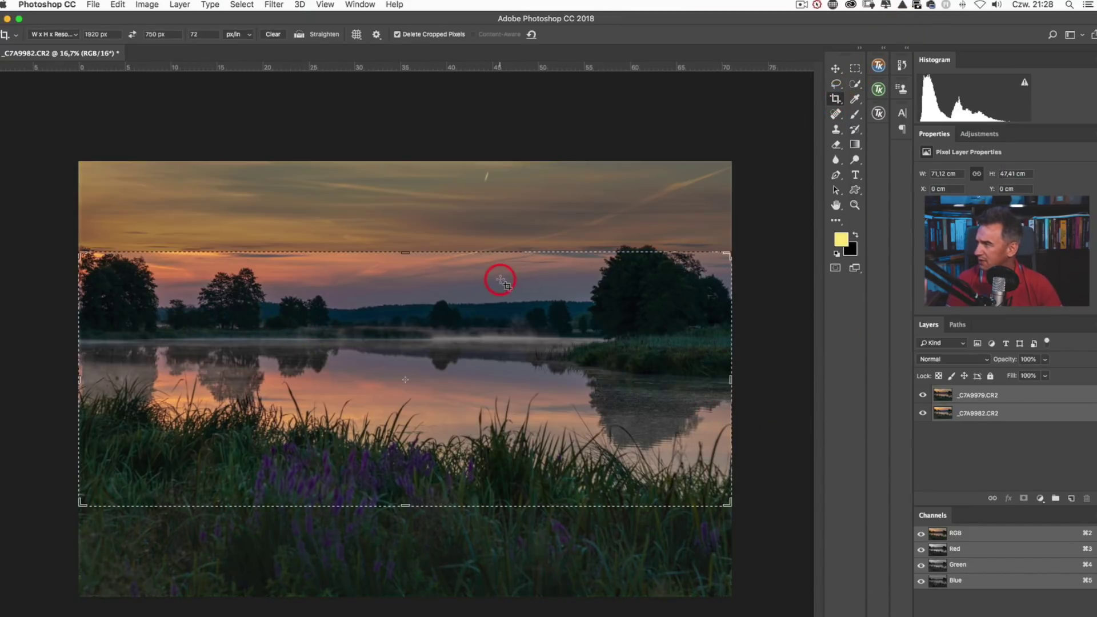
click(64, 39)
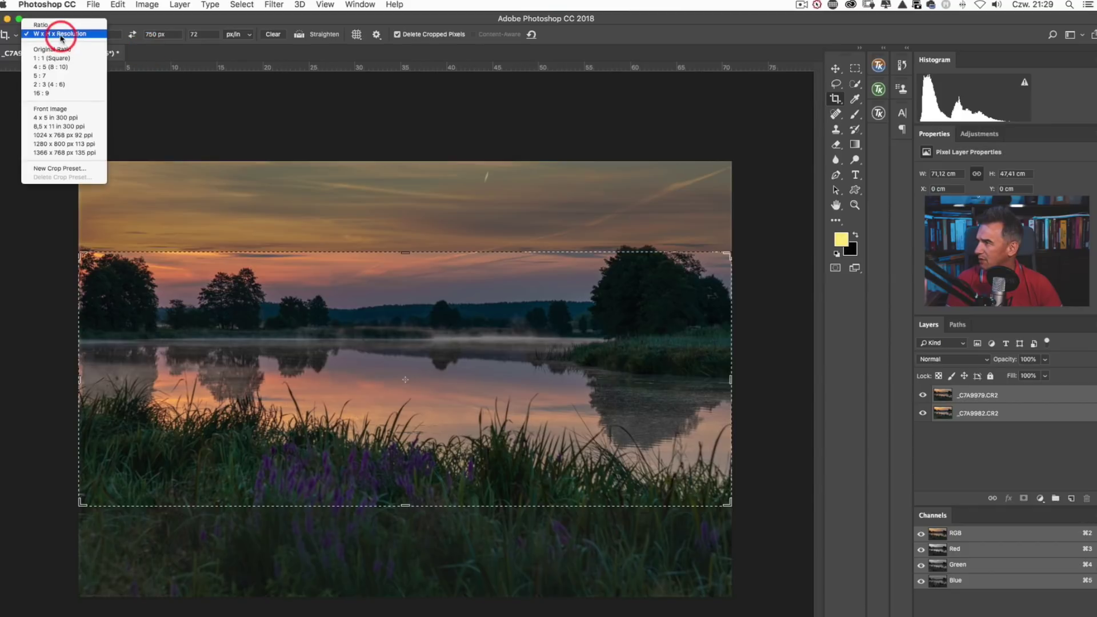
click(54, 45)
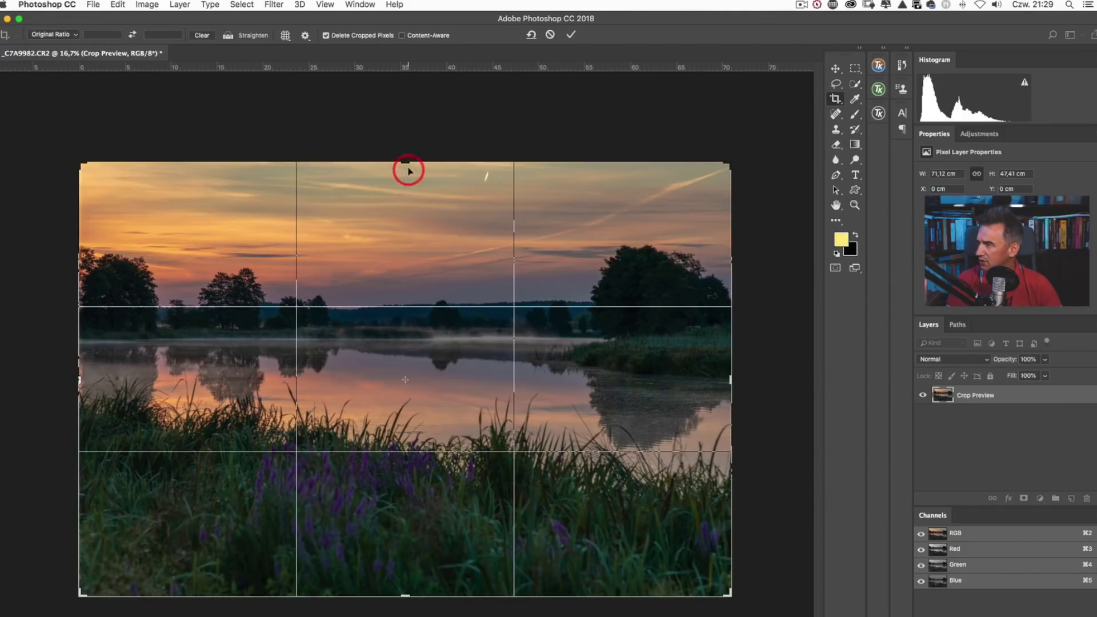
drag(405, 163, 405, 165)
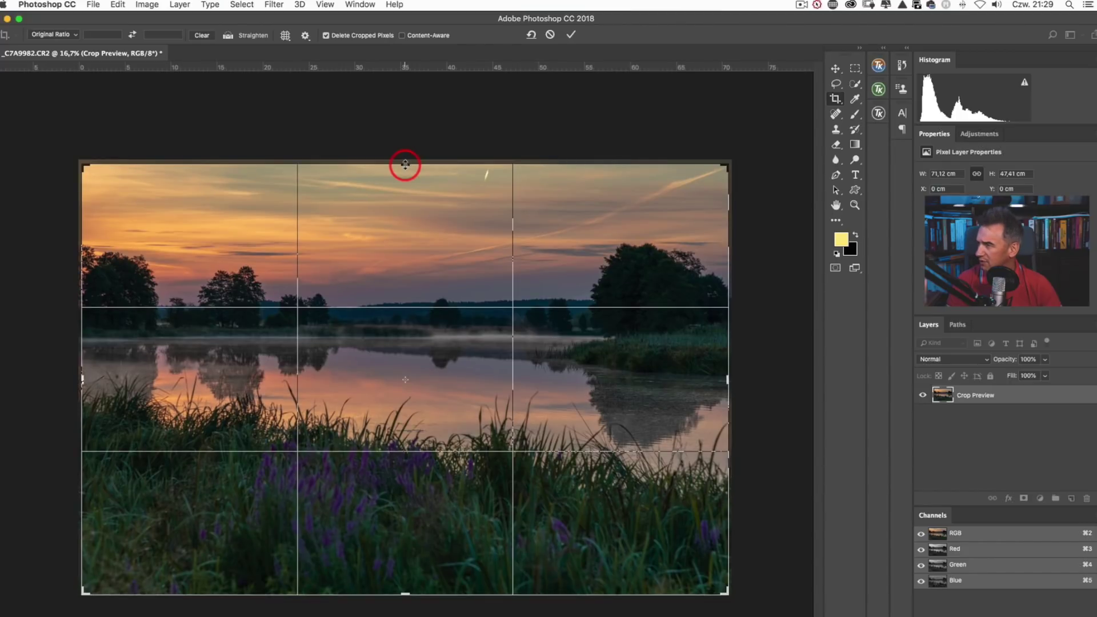
key(Return)
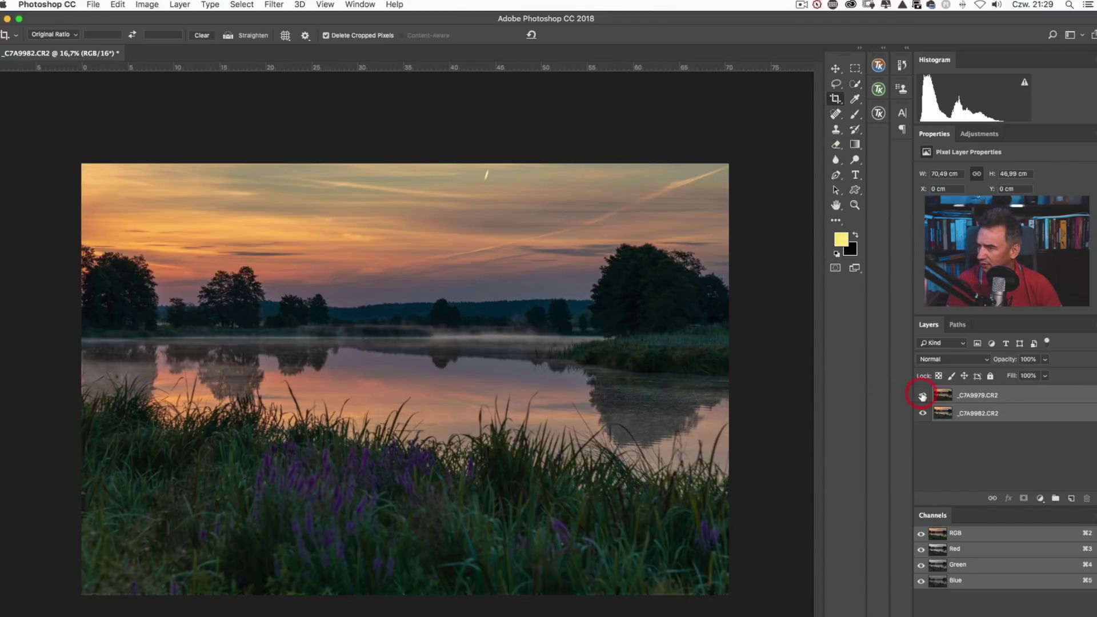
click(923, 395)
click(923, 395)
click(922, 395)
click(922, 395)
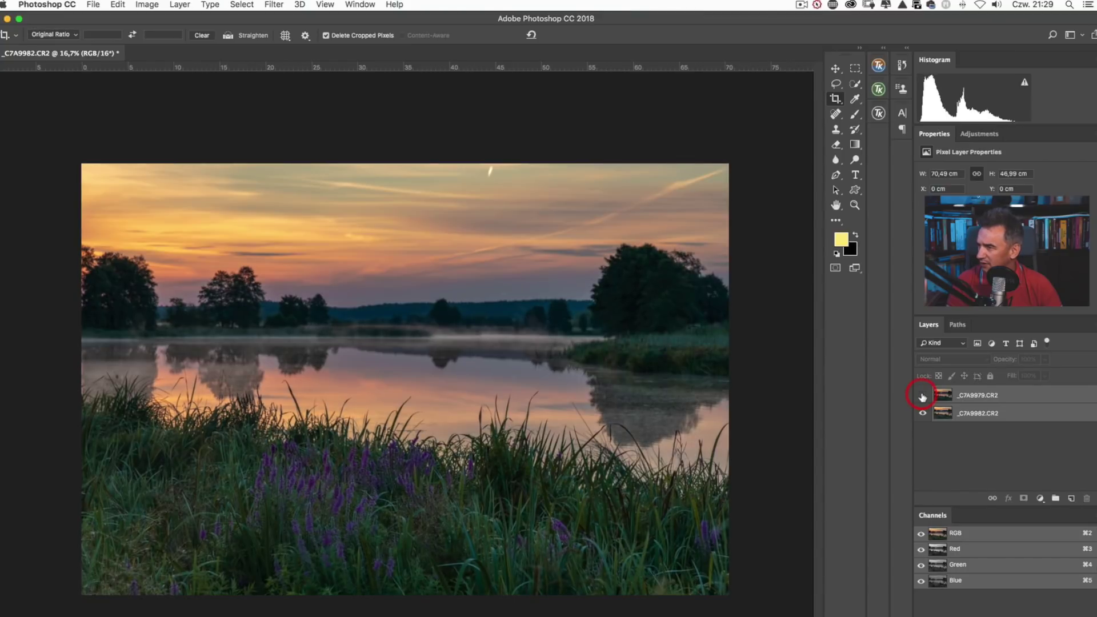
click(923, 395)
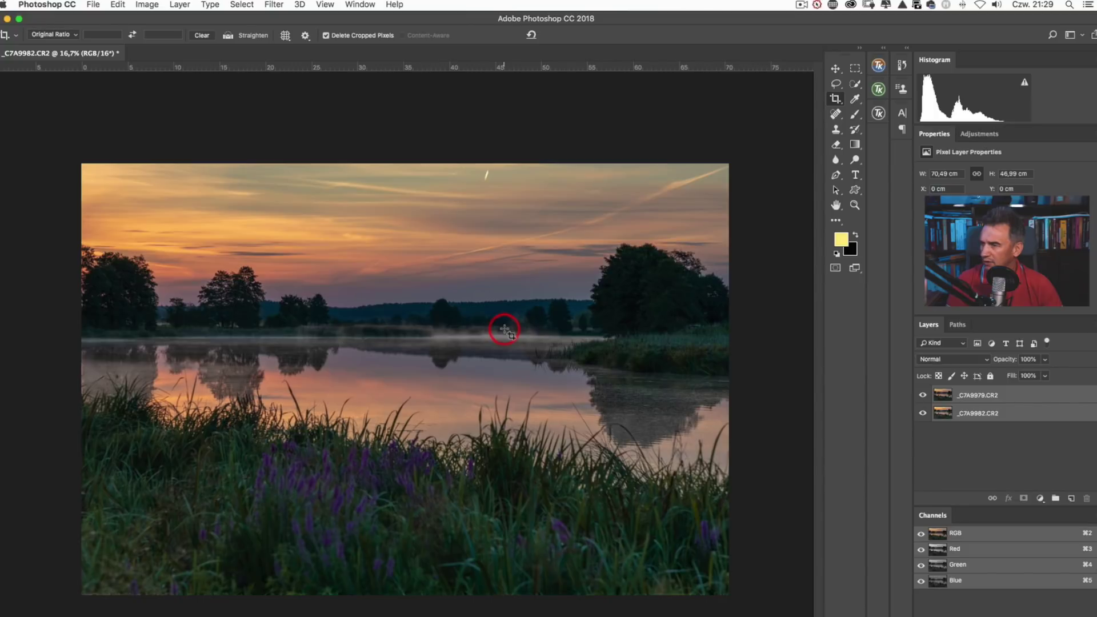
click(923, 396)
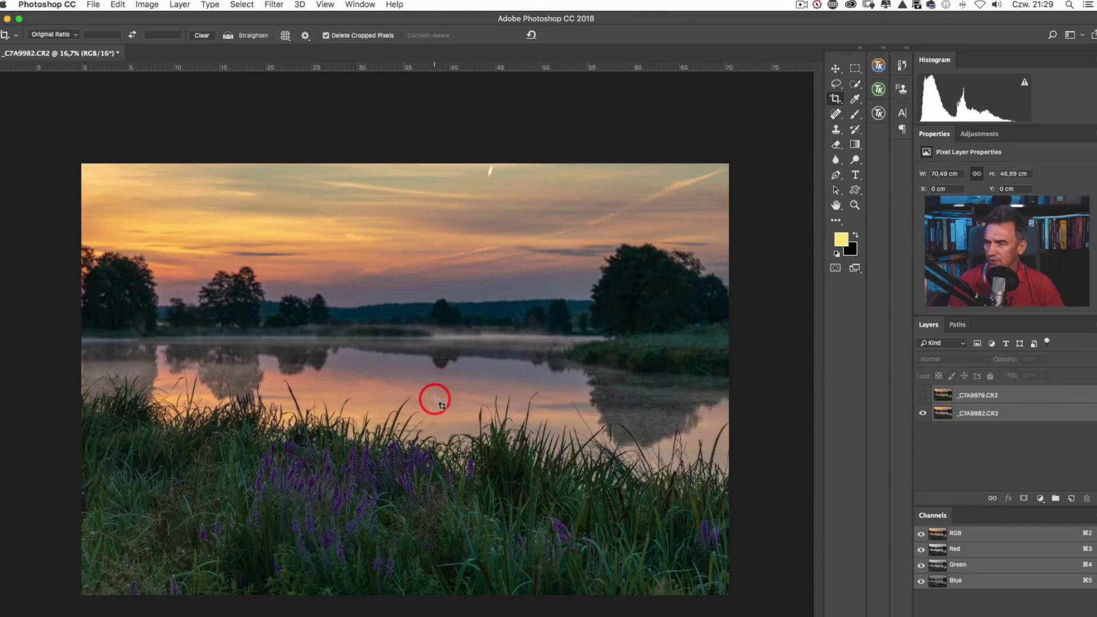
click(923, 395)
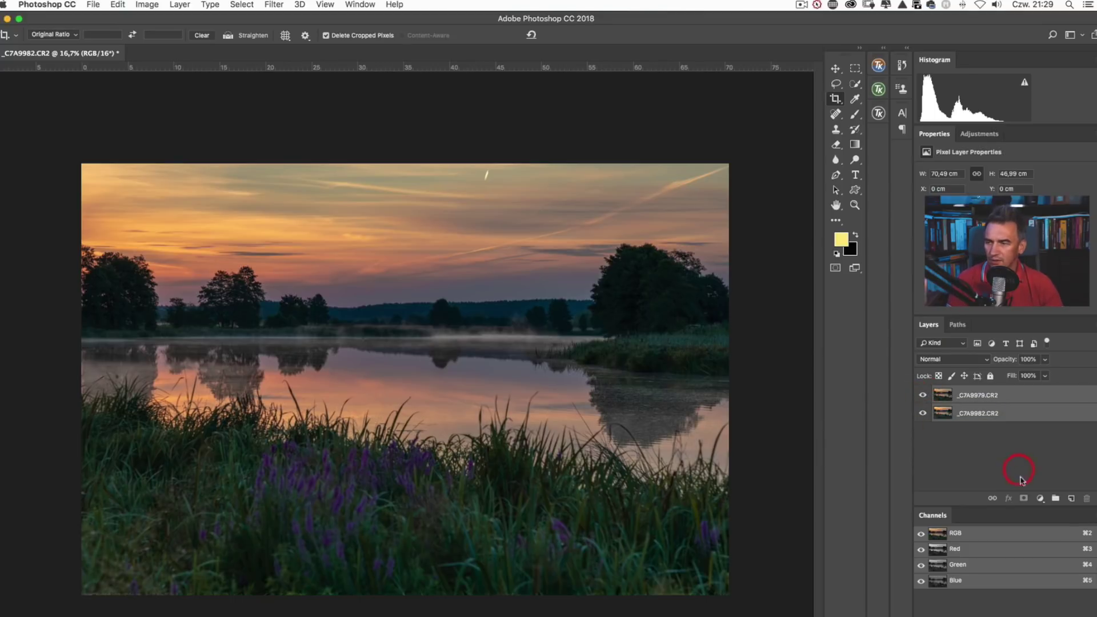
click(990, 396)
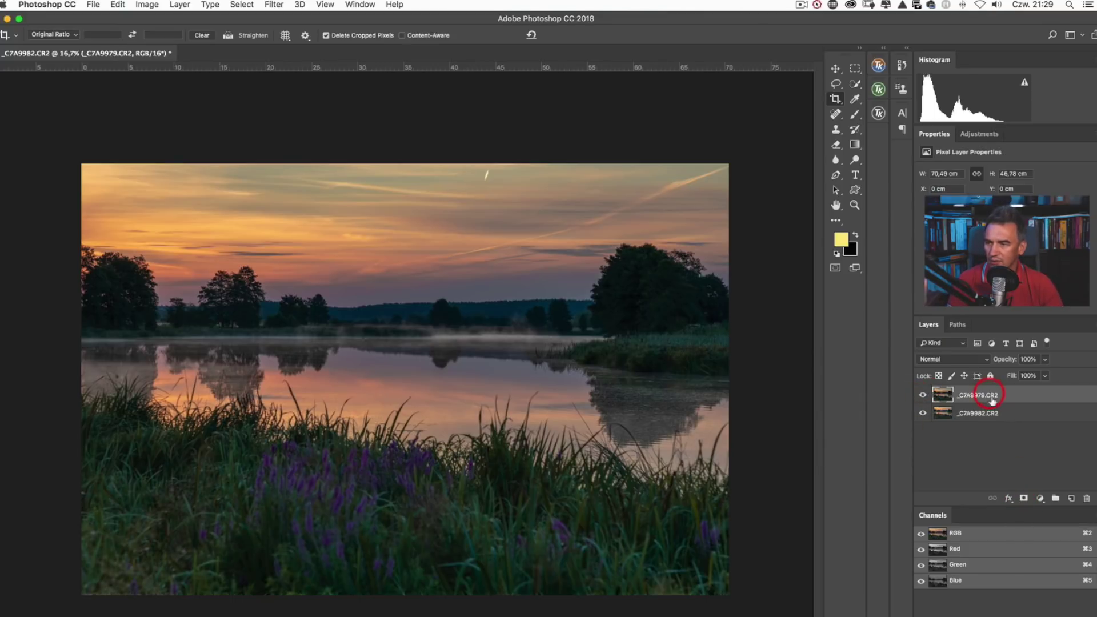
- Add a layer mask to _C7A9979.CR2 and gradient it from the grass to the waterline
click(1025, 500)
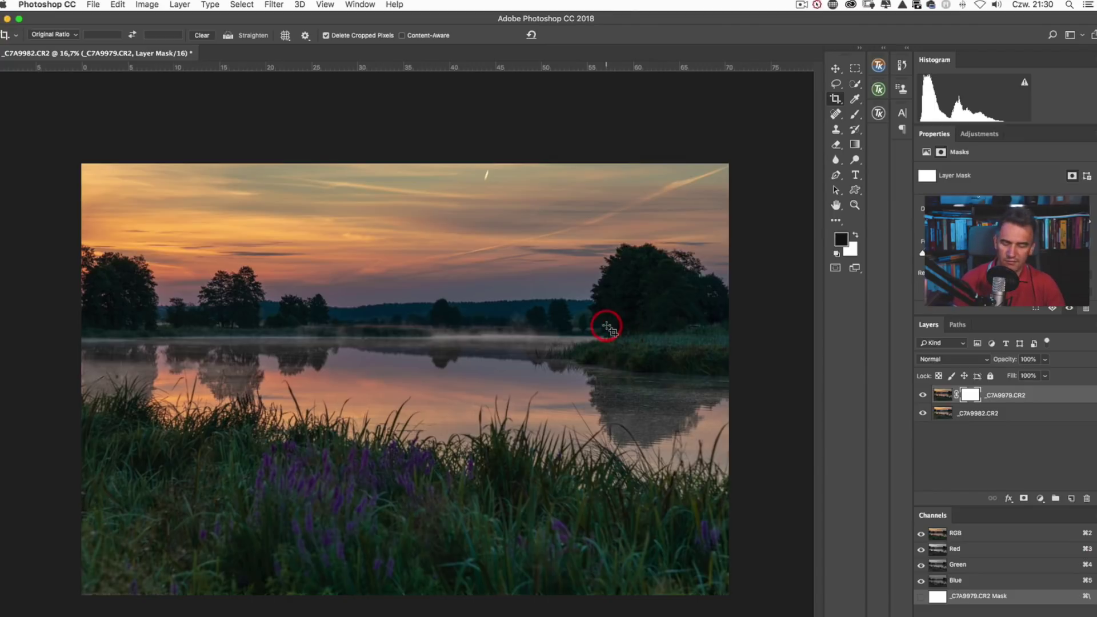
key(g)
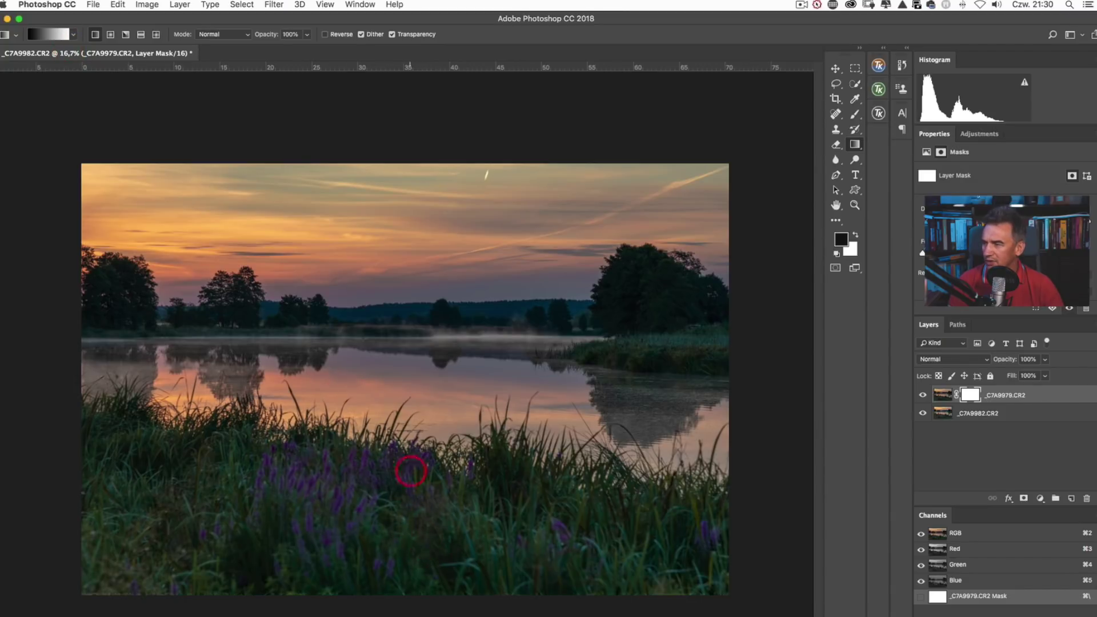
drag(400, 448, 400, 380)
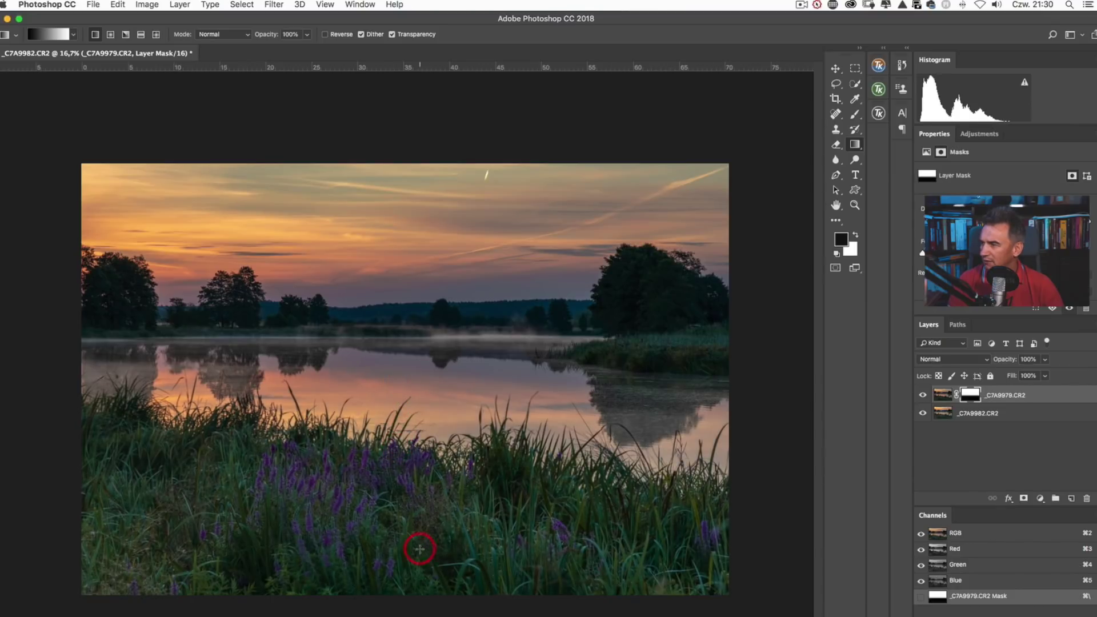
drag(394, 468, 396, 360)
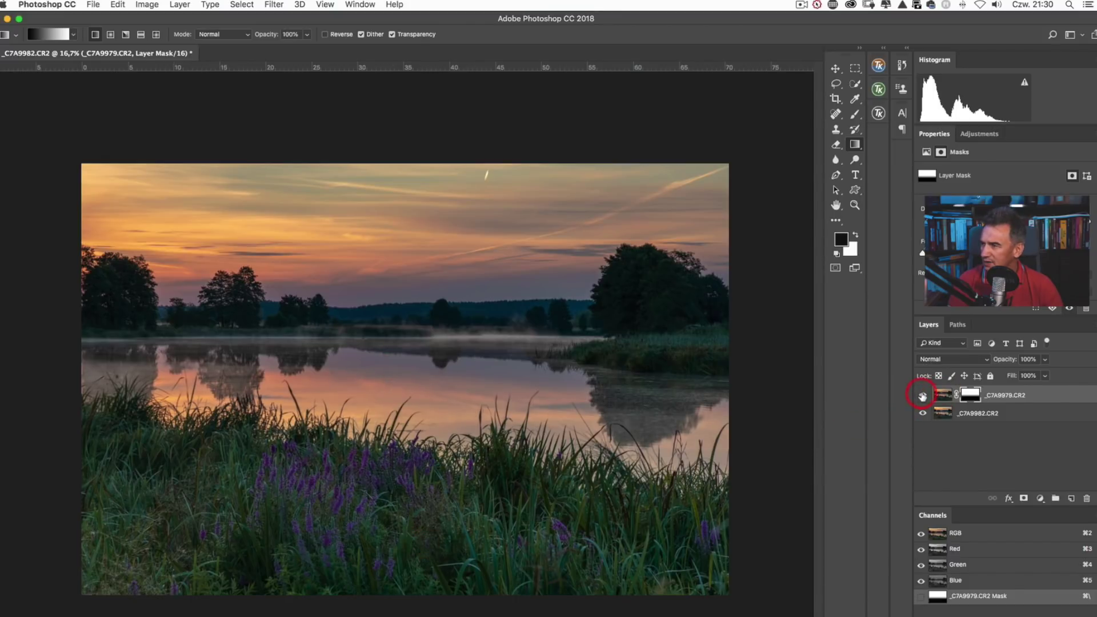
- Check the blend, redraw the mask gradient, then delete the mask without applying it
click(923, 395)
click(922, 396)
click(923, 395)
click(923, 396)
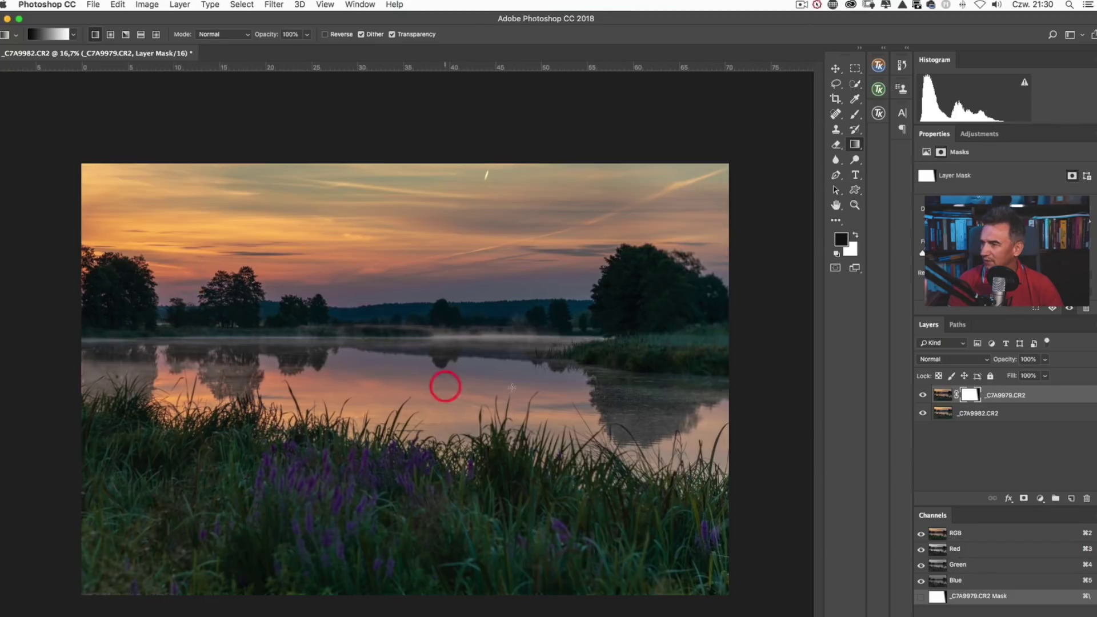
drag(369, 481, 360, 373)
drag(386, 438, 385, 361)
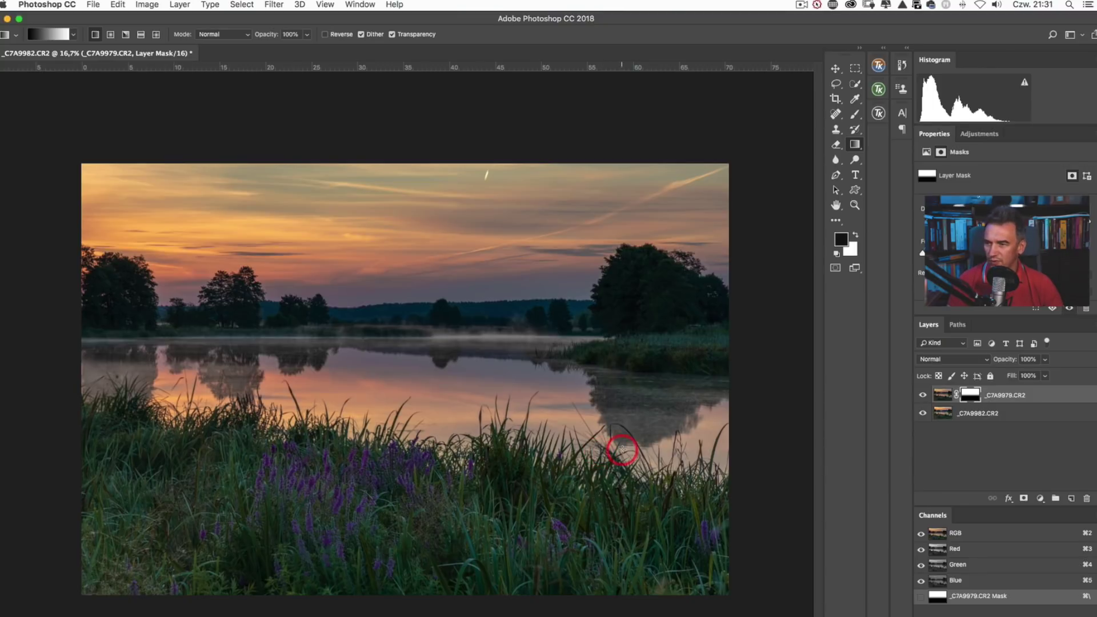
drag(977, 395, 1086, 501)
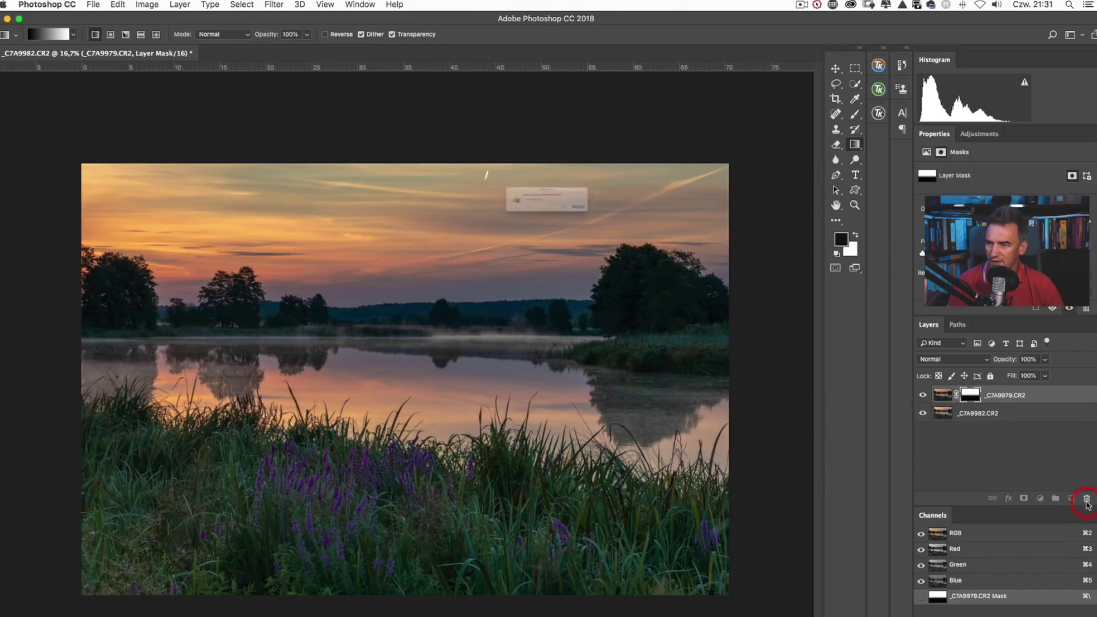
click(495, 230)
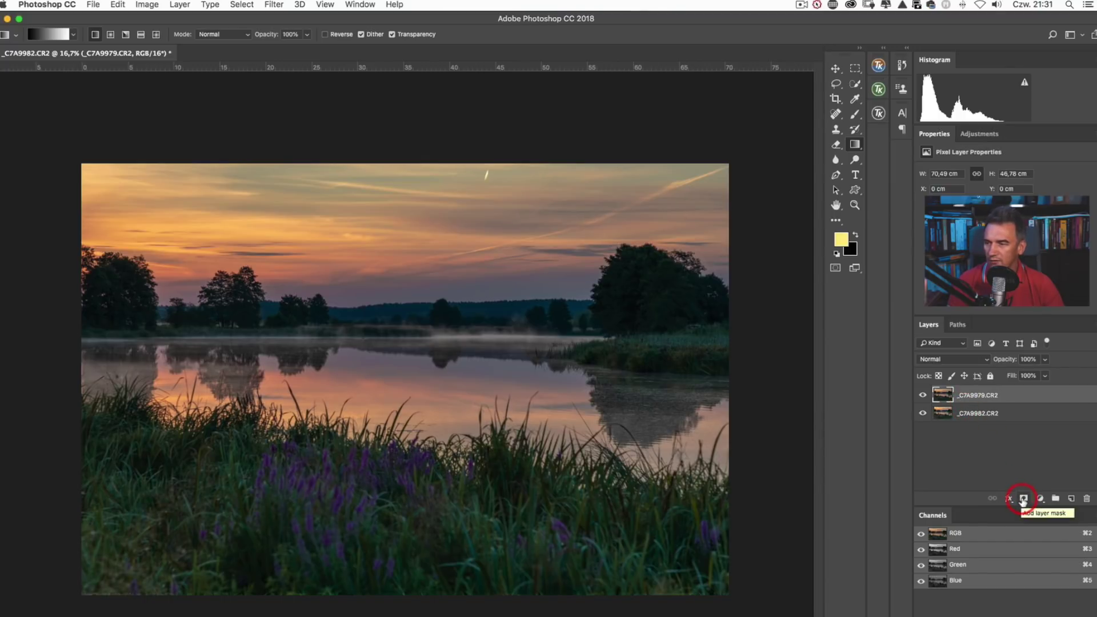
- Add a new white layer mask to _C7A9979.CR2 and switch to the Brush tool
click(1023, 500)
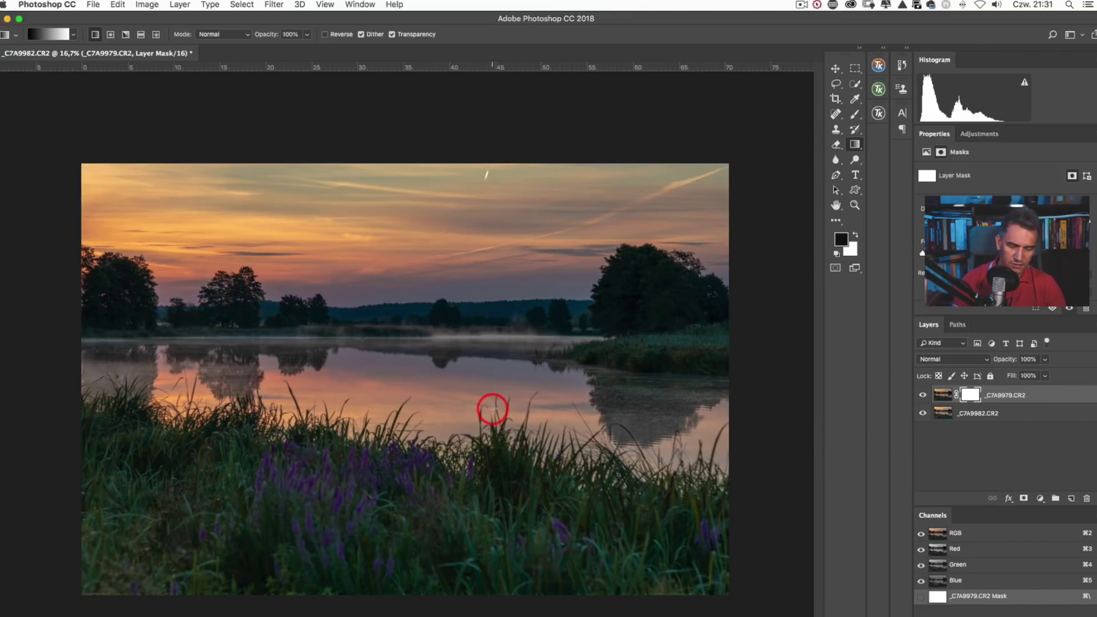
key(b)
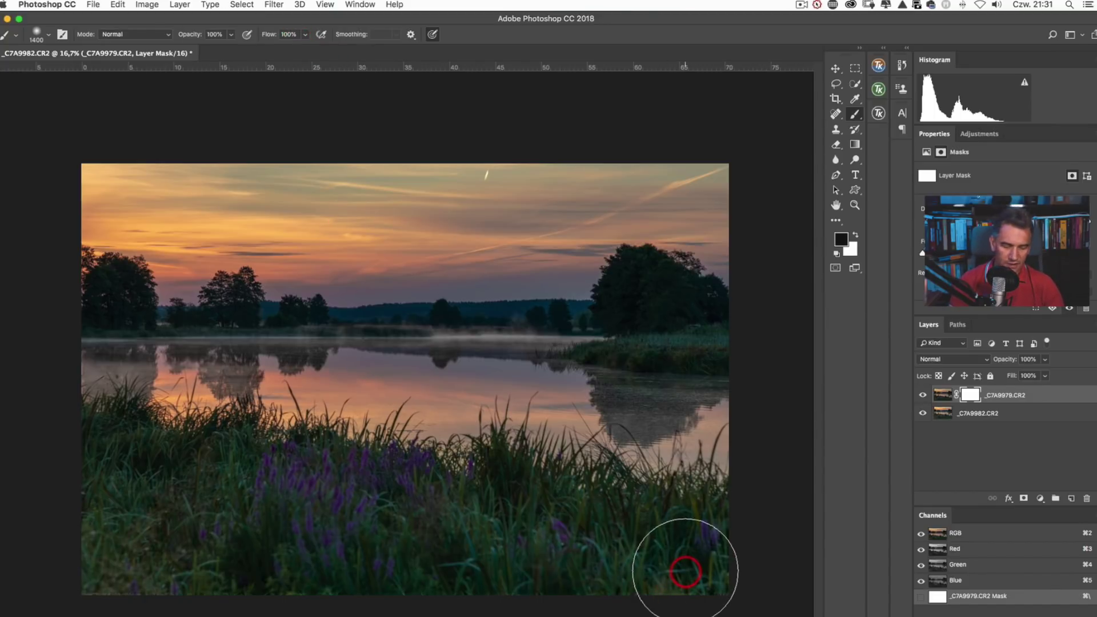
- Paint the foreground out of _C7A9979's mask with an 1800 brush, then select both layers
key(bracketright)
key(bracketright)
key(bracketright)
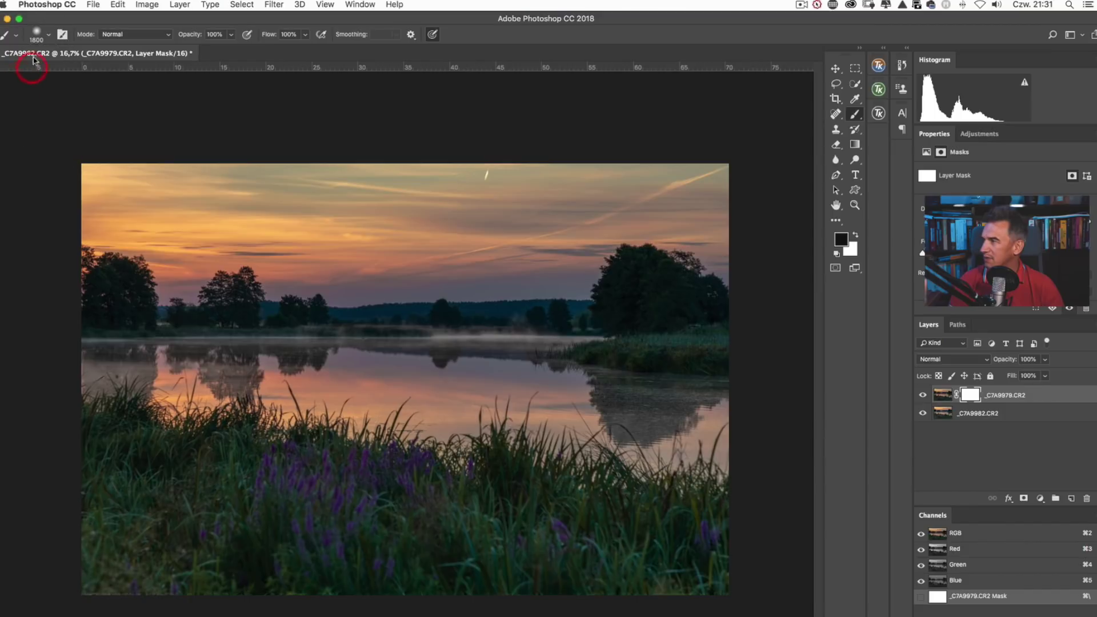
click(48, 35)
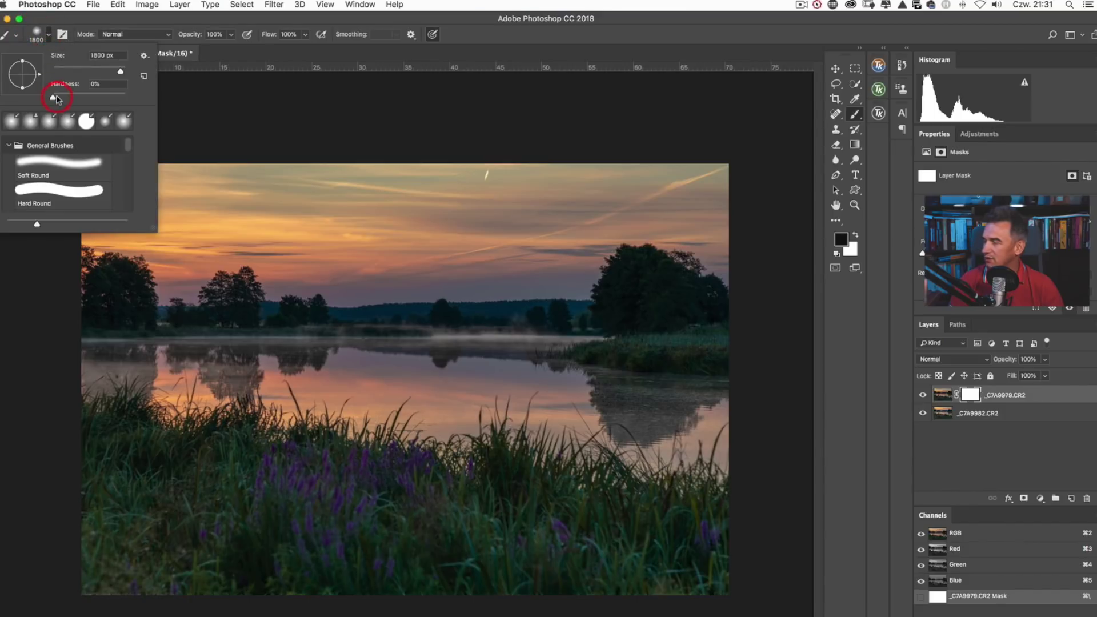
click(563, 520)
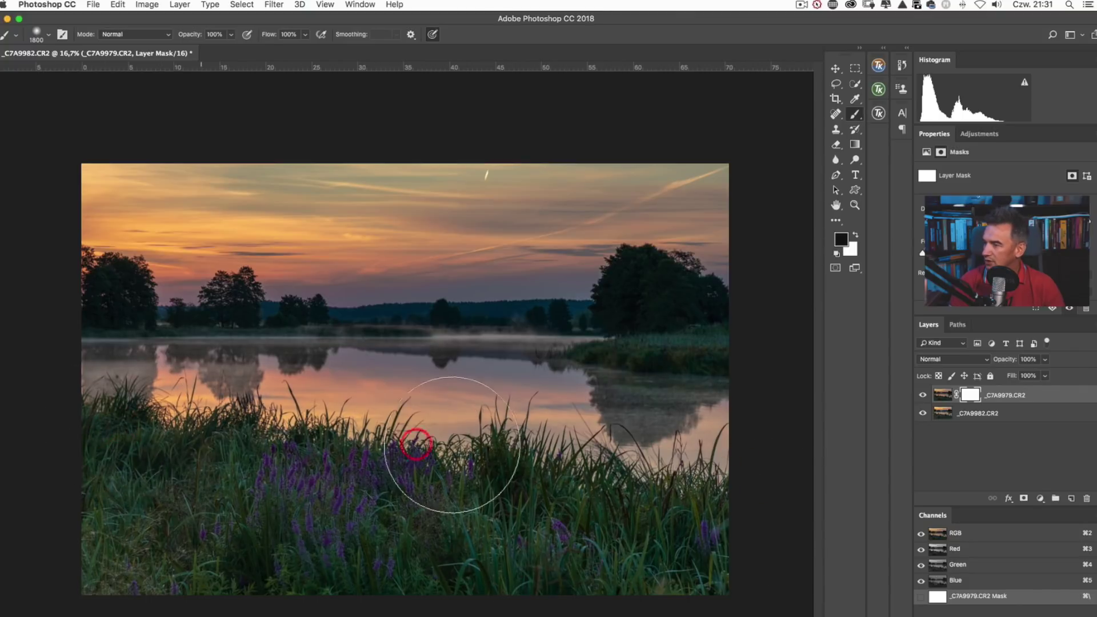
mouse_move(630, 461)
mouse_down()
mouse_move(274, 449)
mouse_move(165, 459)
mouse_up()
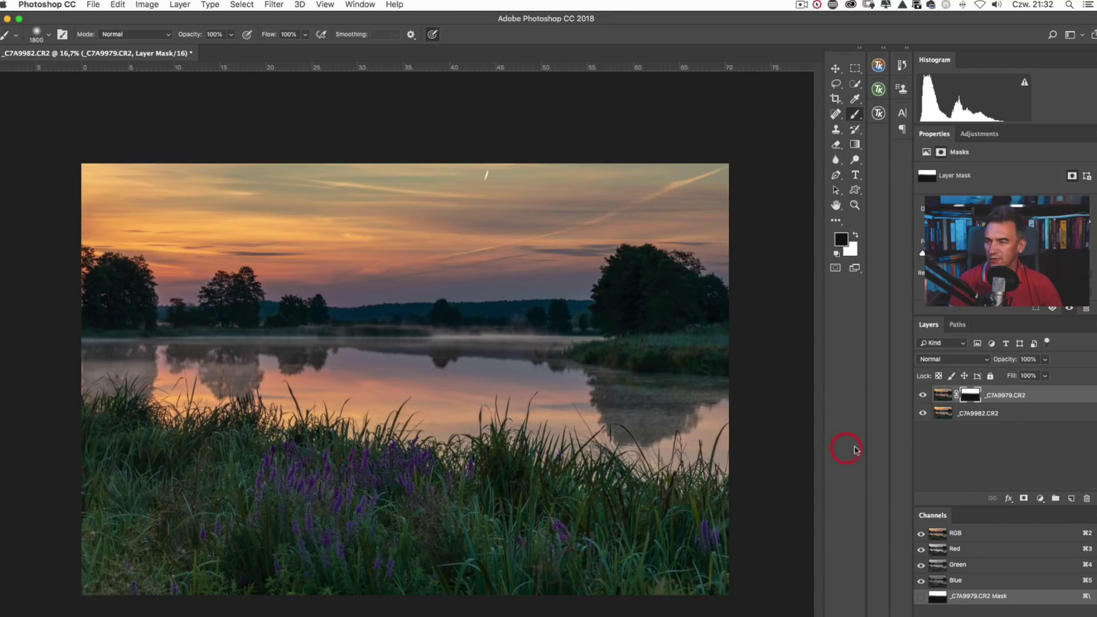
click(1022, 415)
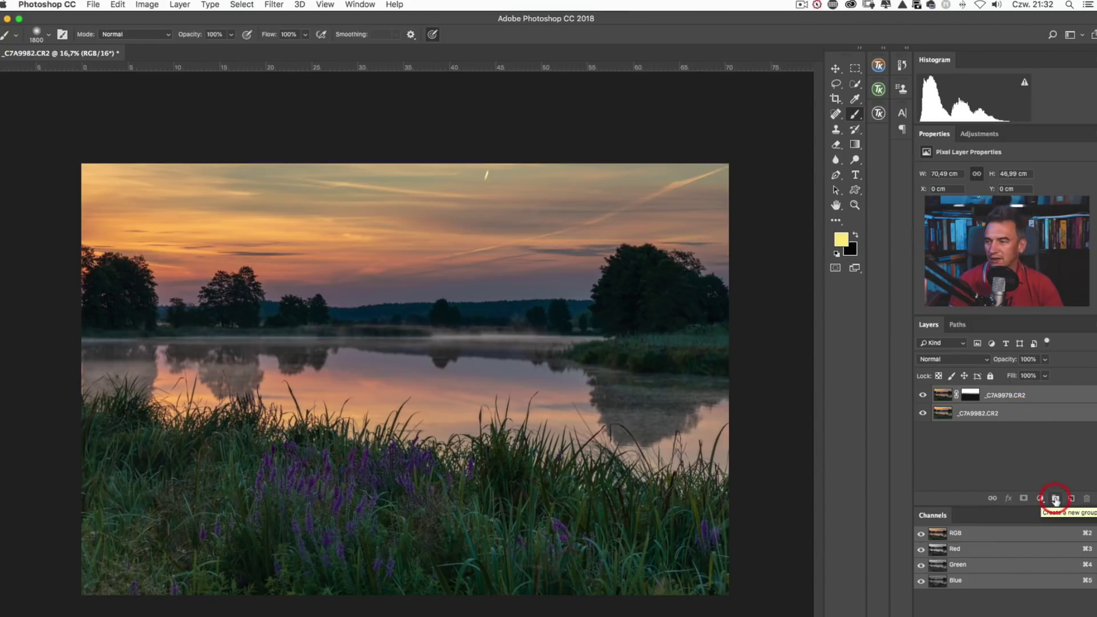
- Group both layers as 'Blend' and stamp the visible image onto Layer 1 above it
click(1056, 500)
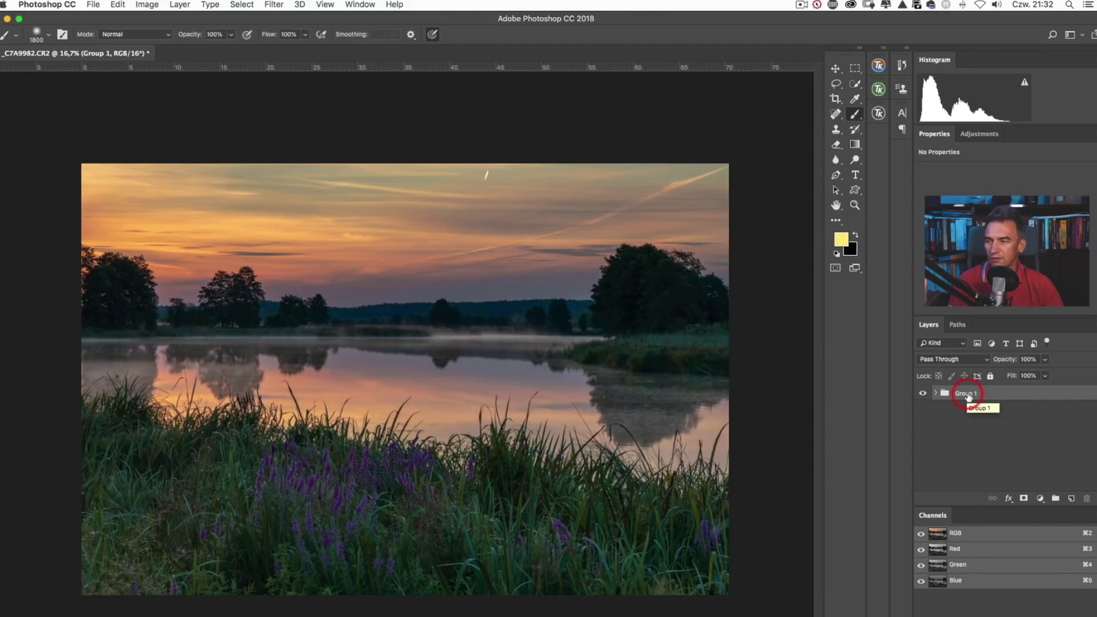
double_click(968, 393)
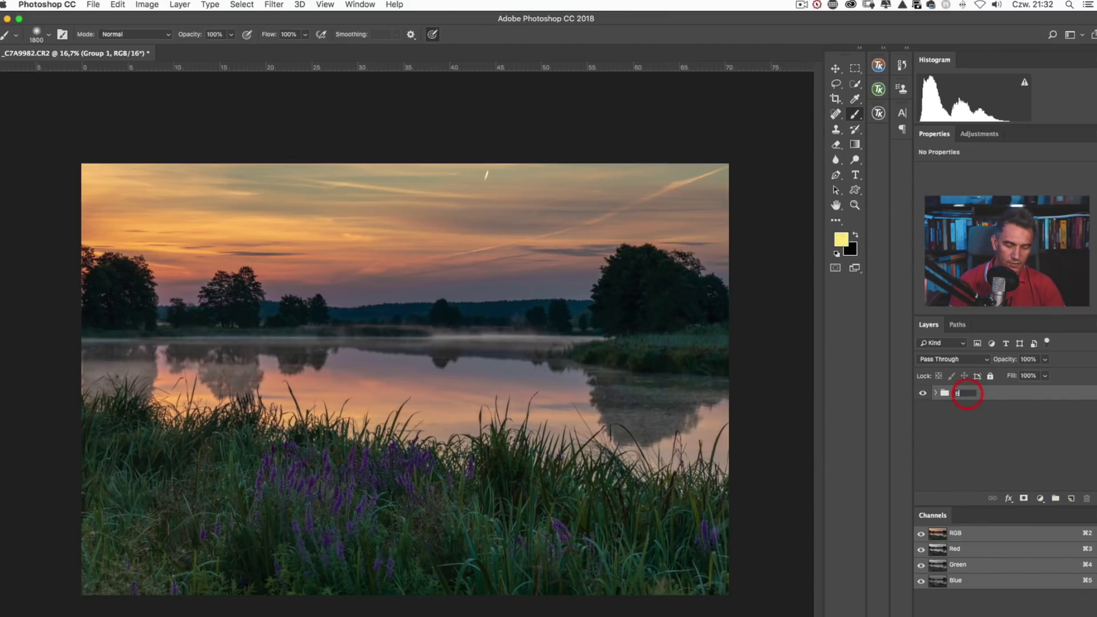
text(Blend)
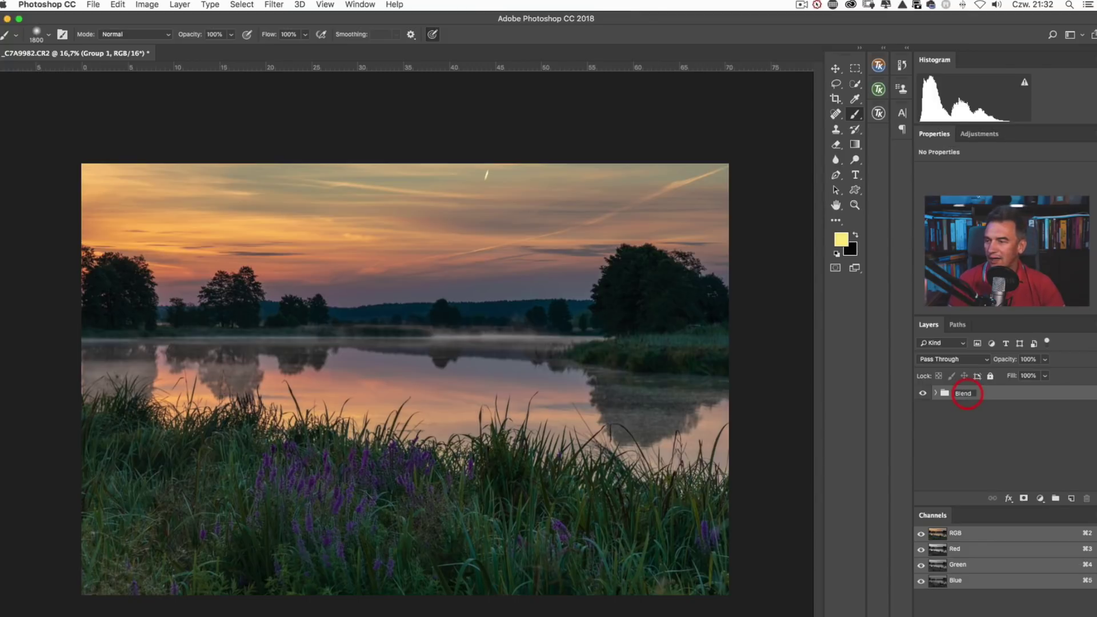
key(Return)
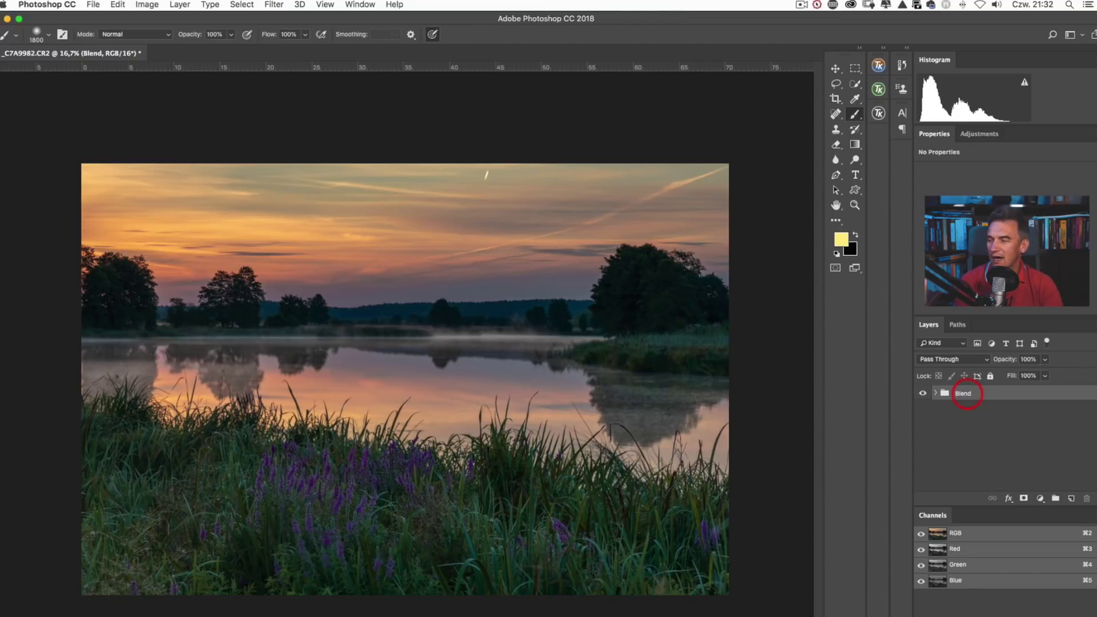
key(super+alt+shift+e)
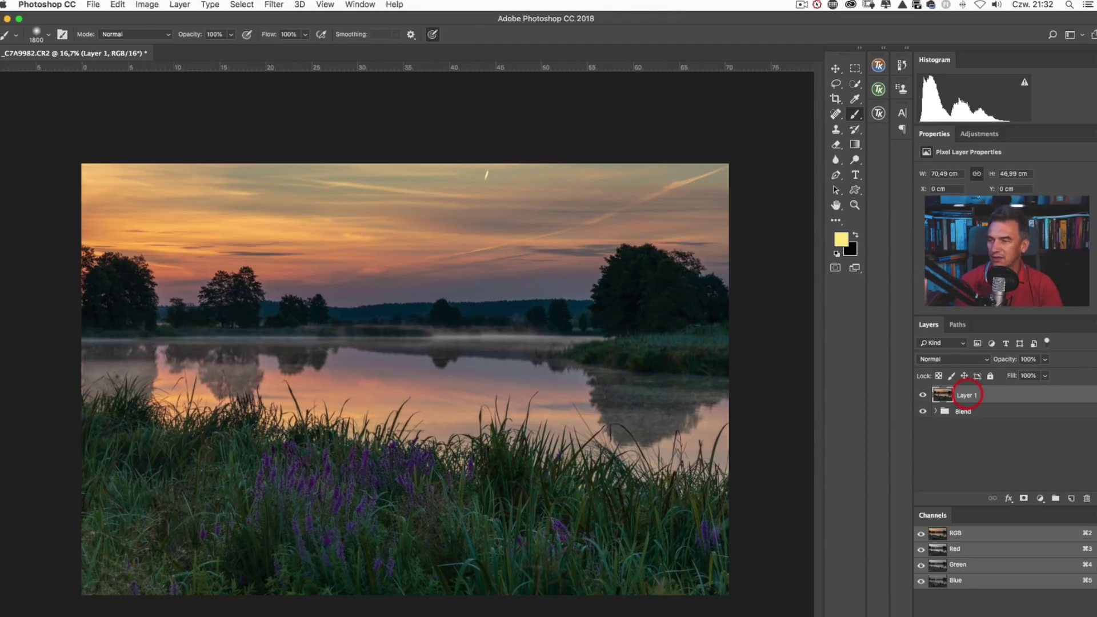
drag(942, 394, 943, 397)
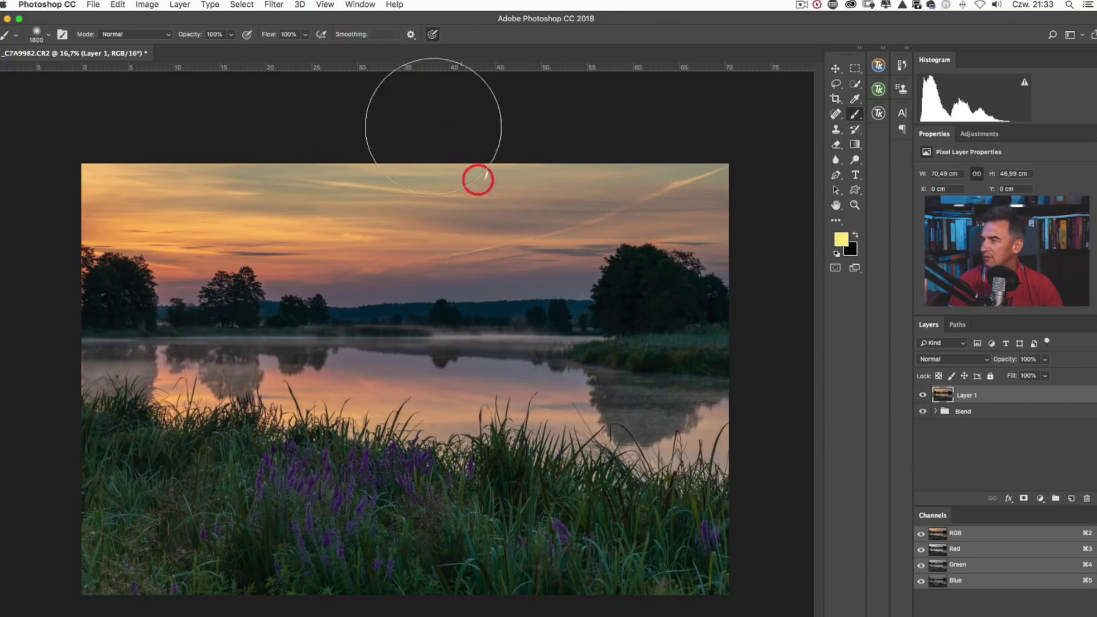
- In Camera Raw Filter on Layer 1, set shadows to +44, adjust contrast, and raise temperature
click(273, 6)
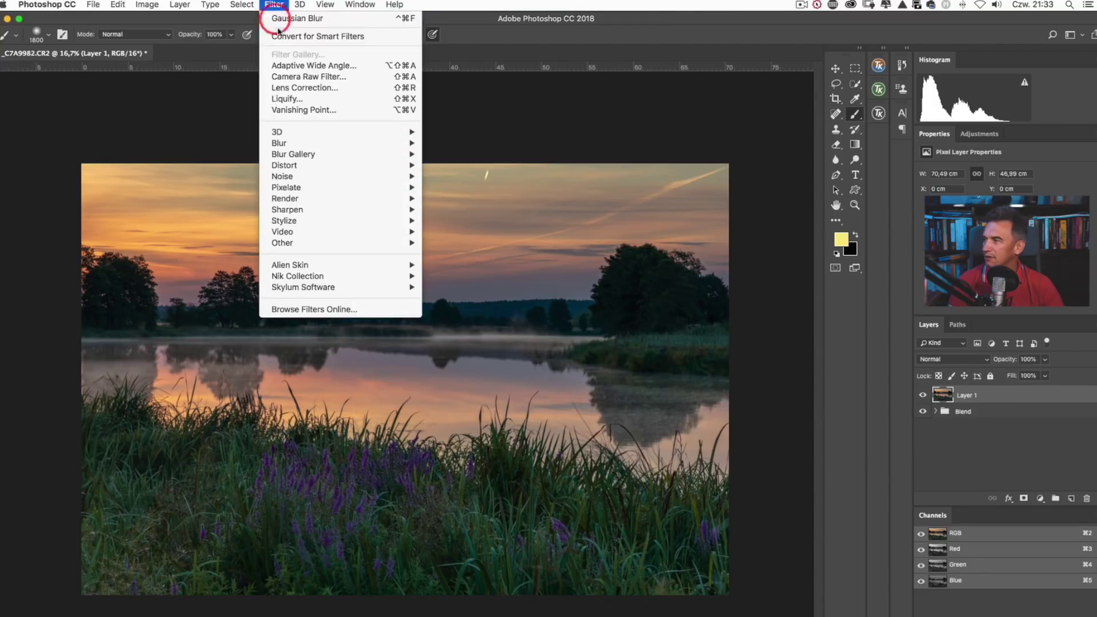
click(309, 77)
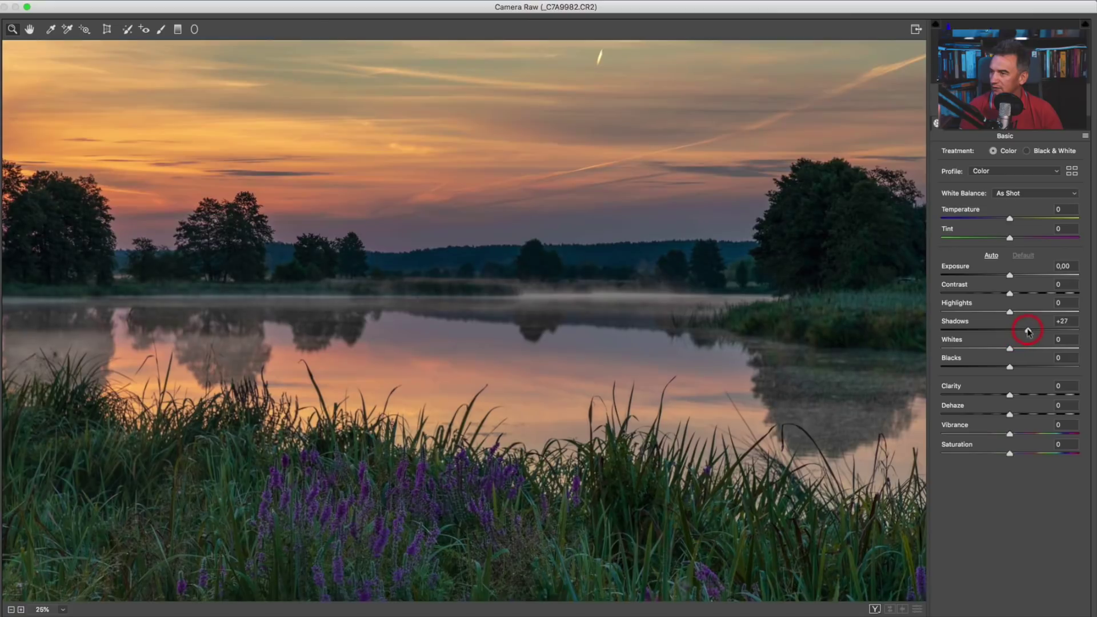
drag(1042, 329, 1037, 325)
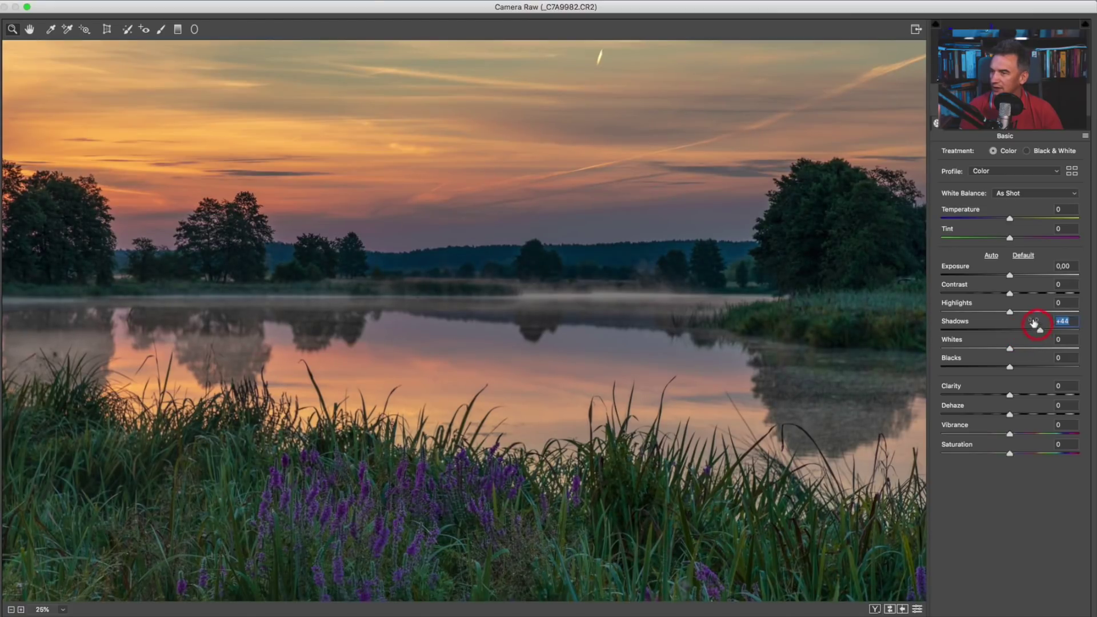
click(1019, 294)
drag(1011, 222, 1021, 221)
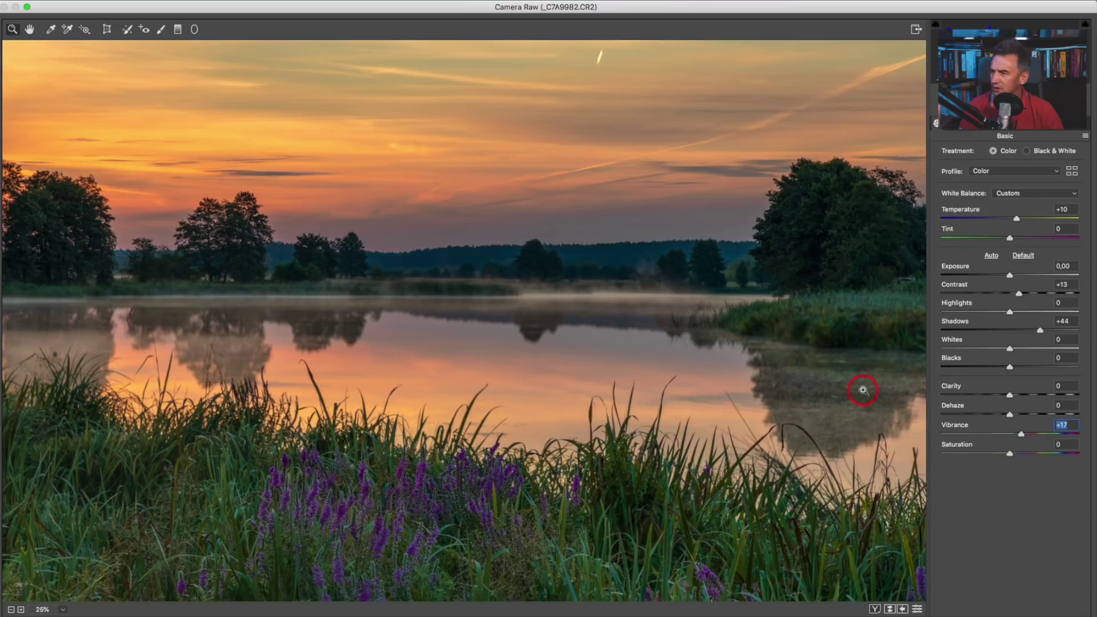
- Add warm graduated filters over the bottom-left and bottom-right corners and apply the Camera Raw edits
click(178, 30)
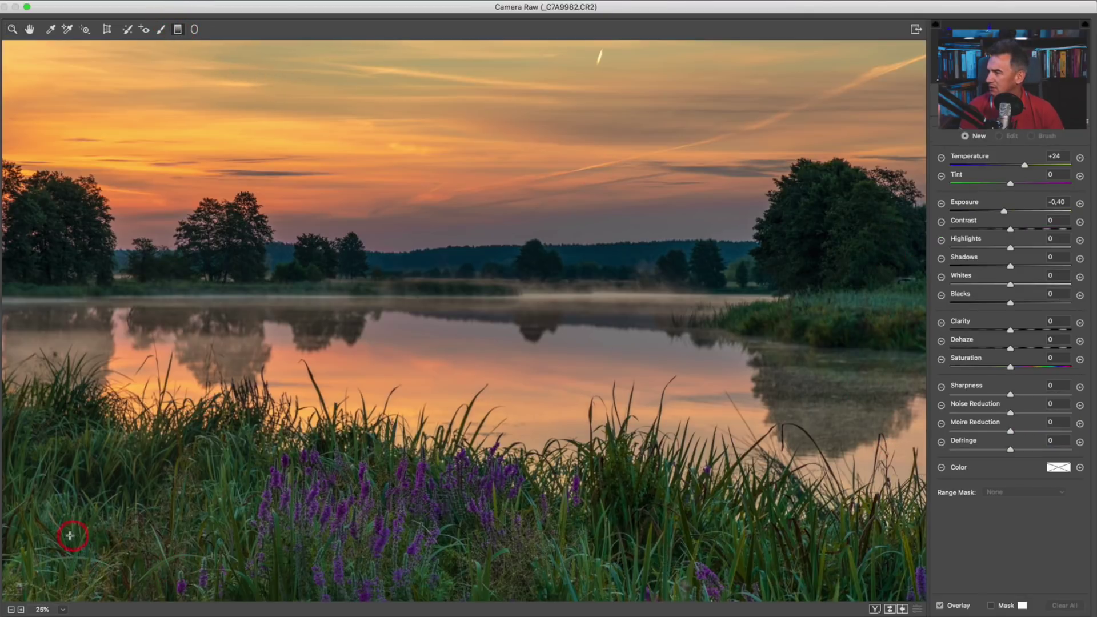
drag(45, 532, 142, 418)
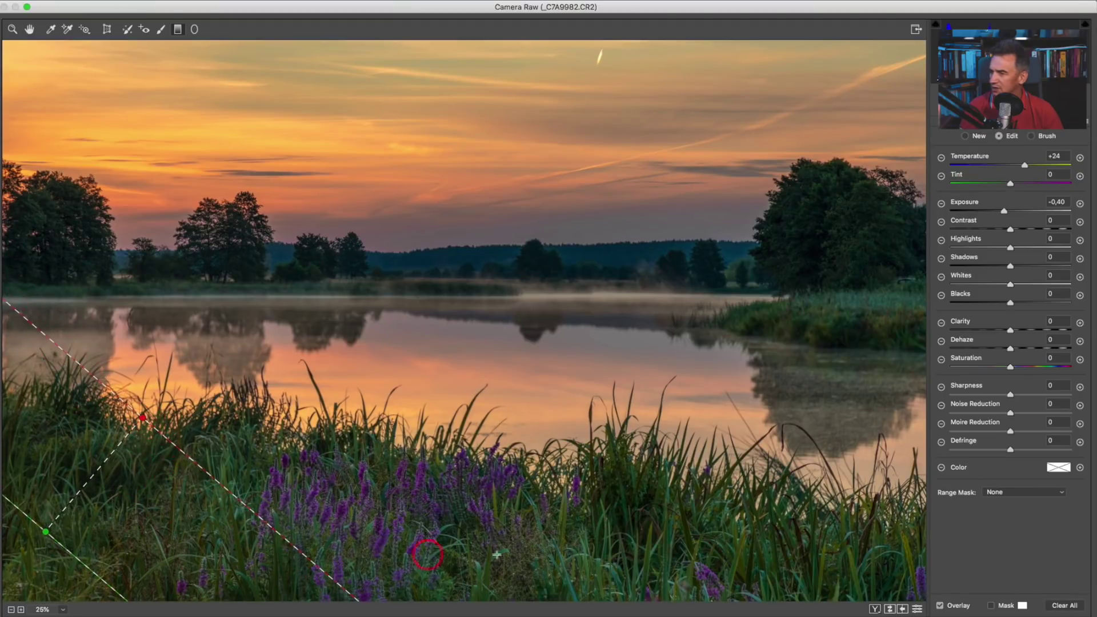
mouse_move(845, 549)
mouse_down()
mouse_move(798, 483)
mouse_move(797, 441)
mouse_up()
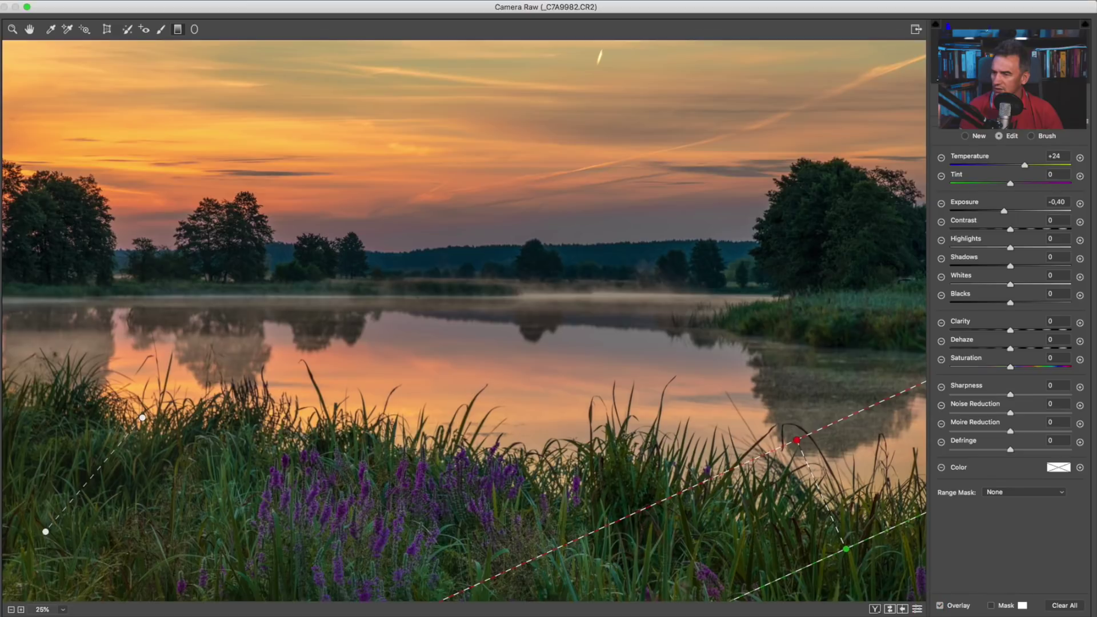
key(Return)
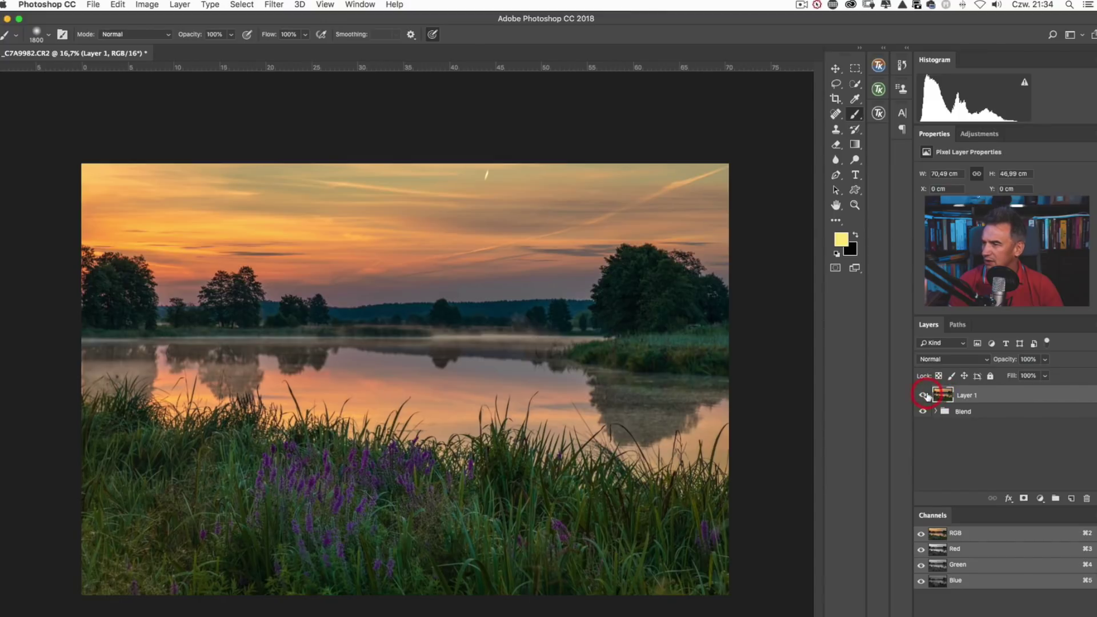
- Toggle Layer 1 against the unwarmed blend, expand the Blend group, and toggle the _C7A9979.CR2 frame's visibility
click(924, 395)
click(924, 395)
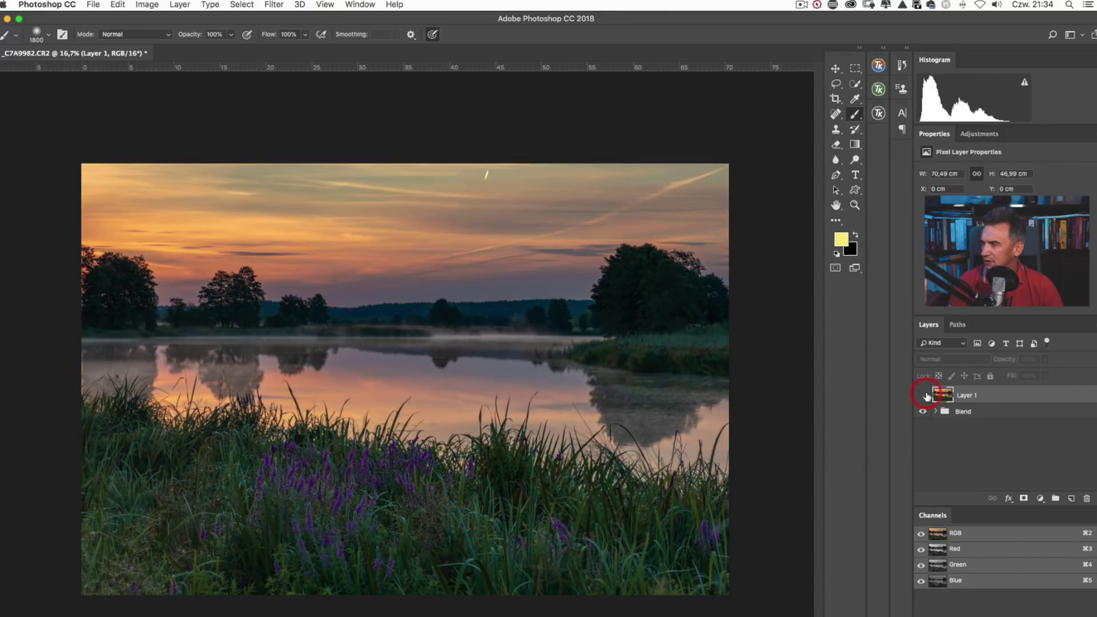
click(924, 395)
click(936, 412)
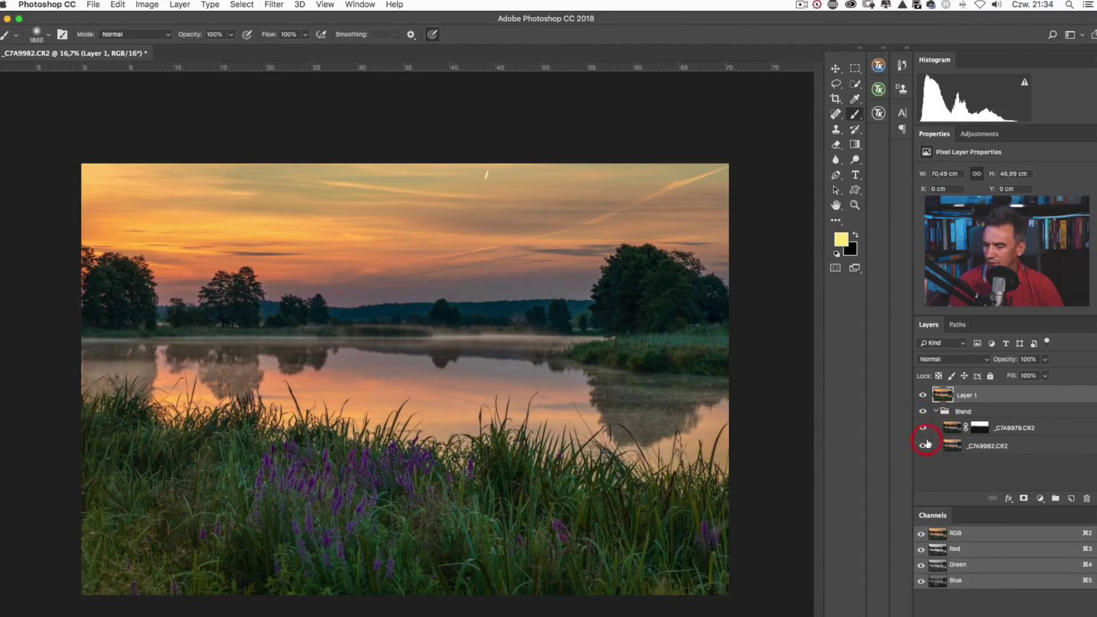
click(924, 446)
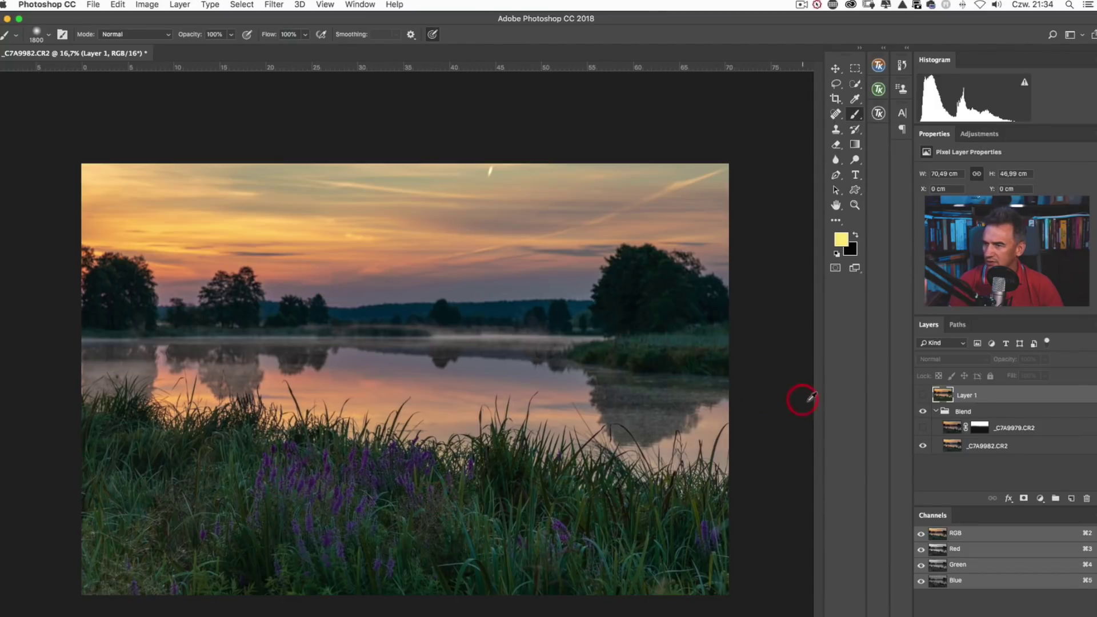
click(924, 429)
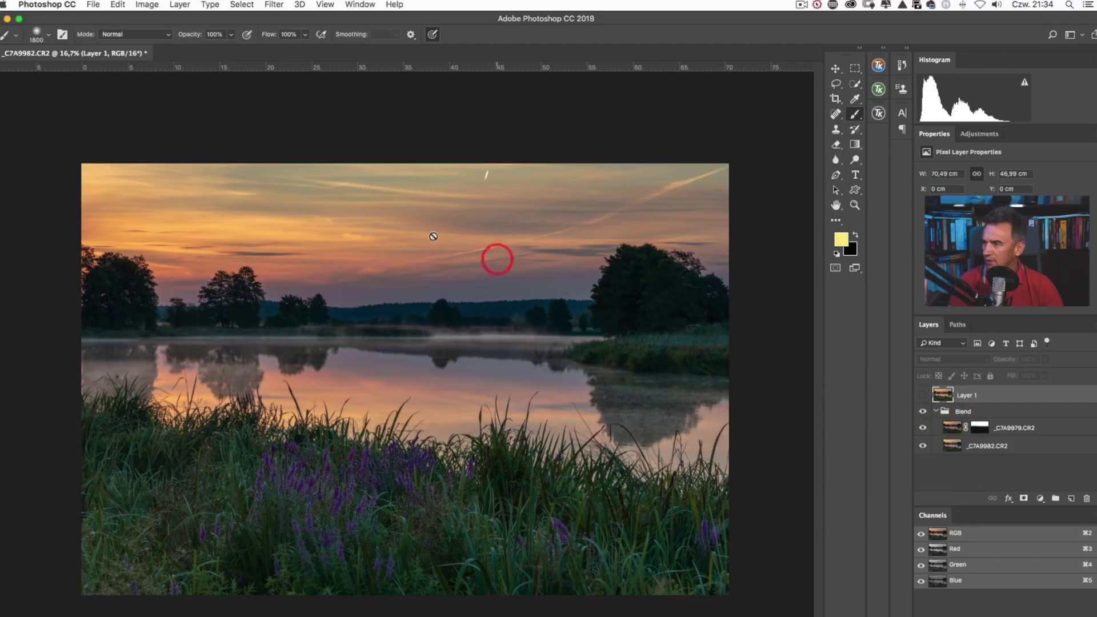
- Turn Layer 1's visibility back on to display the warmed sunset blend
click(923, 395)
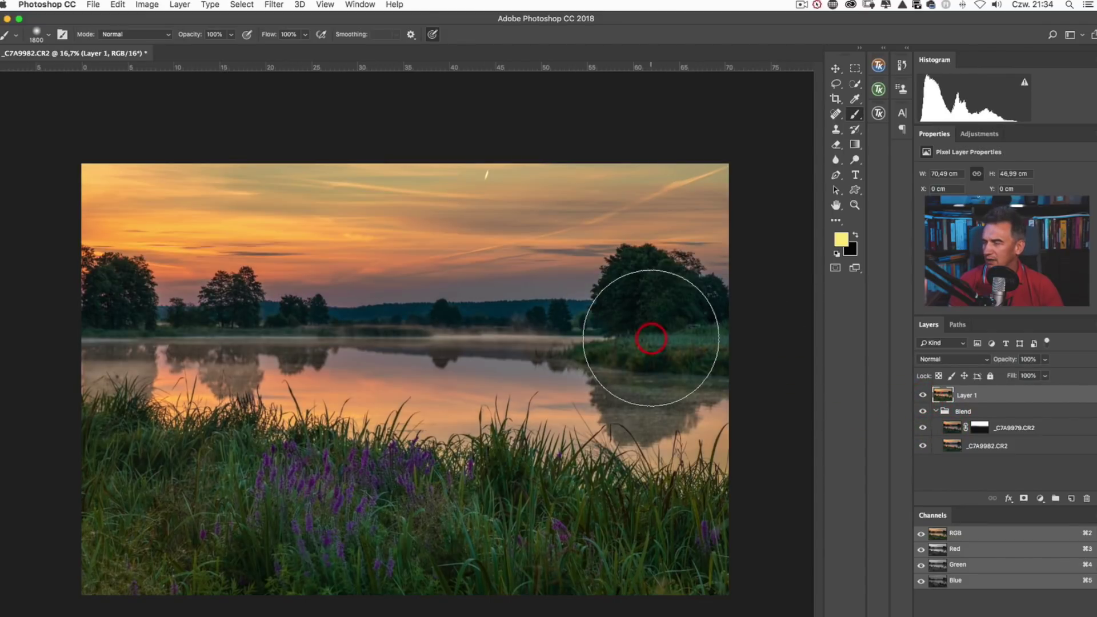